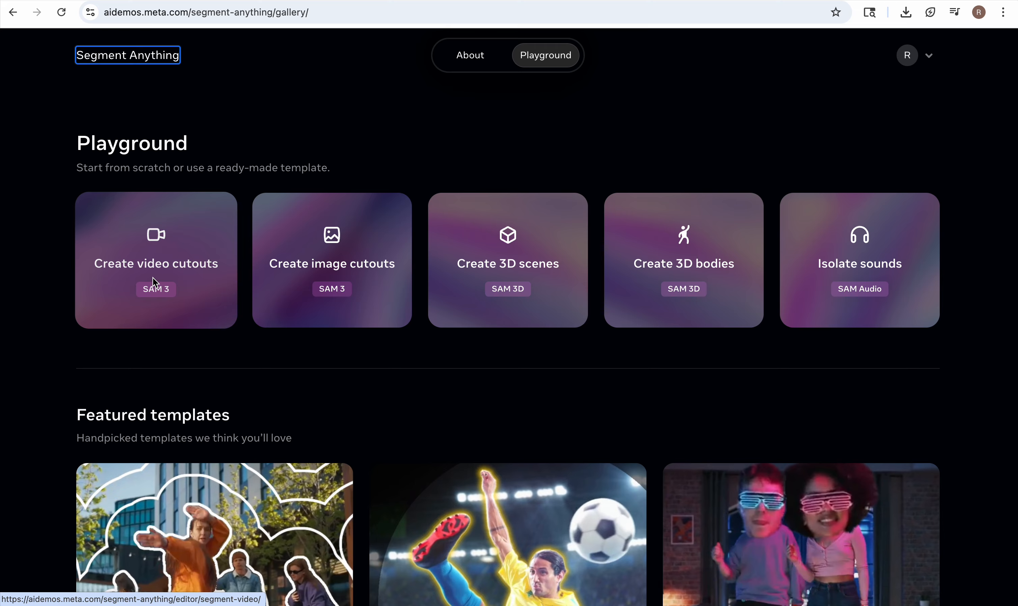
Start a video cutout with the sample video of the dancer in orange and segment "orange shirt" across the entire video.
click(153, 278)
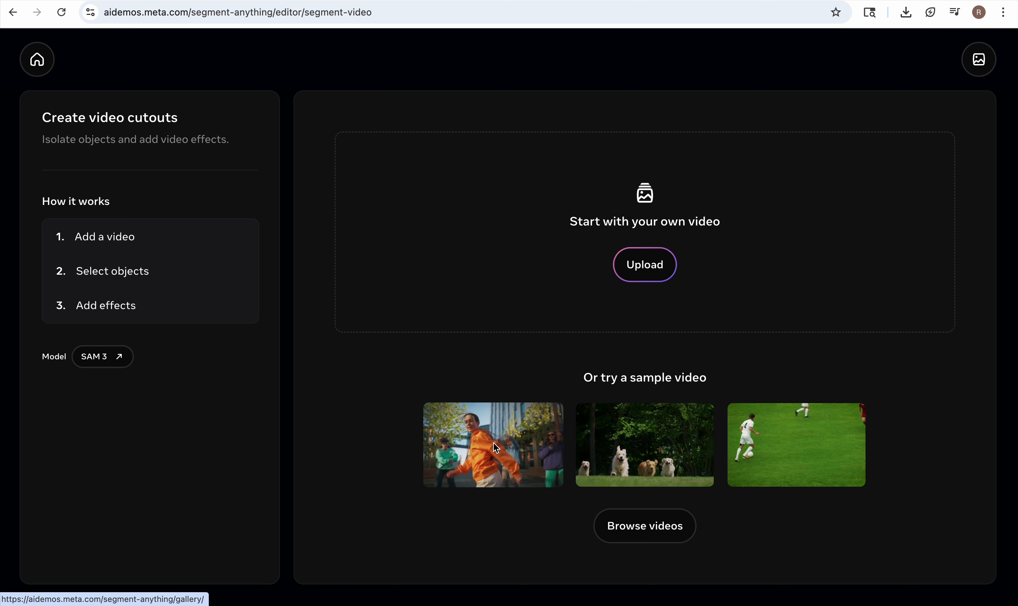
click(481, 440)
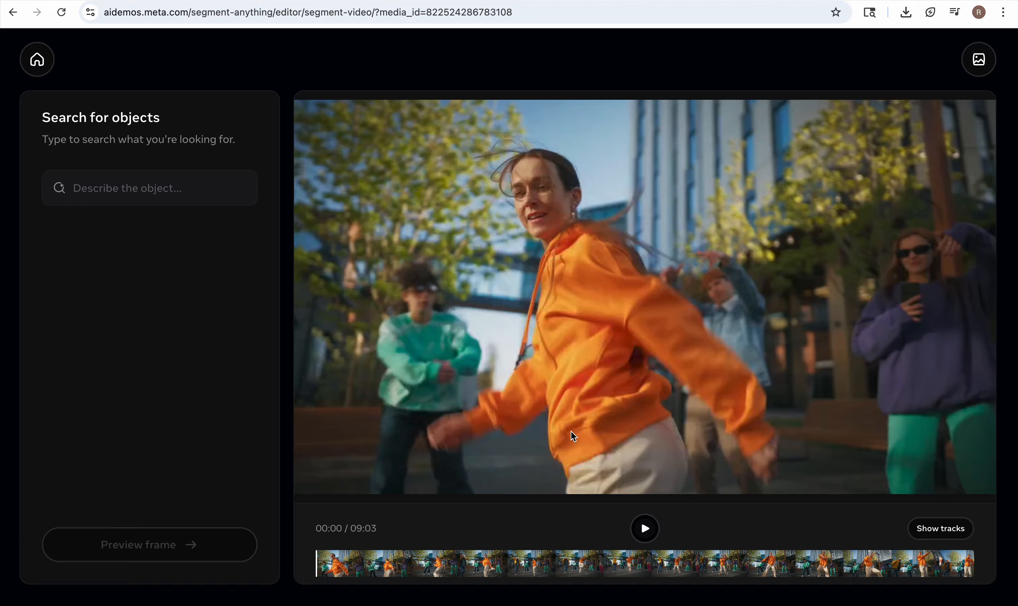
click(117, 191)
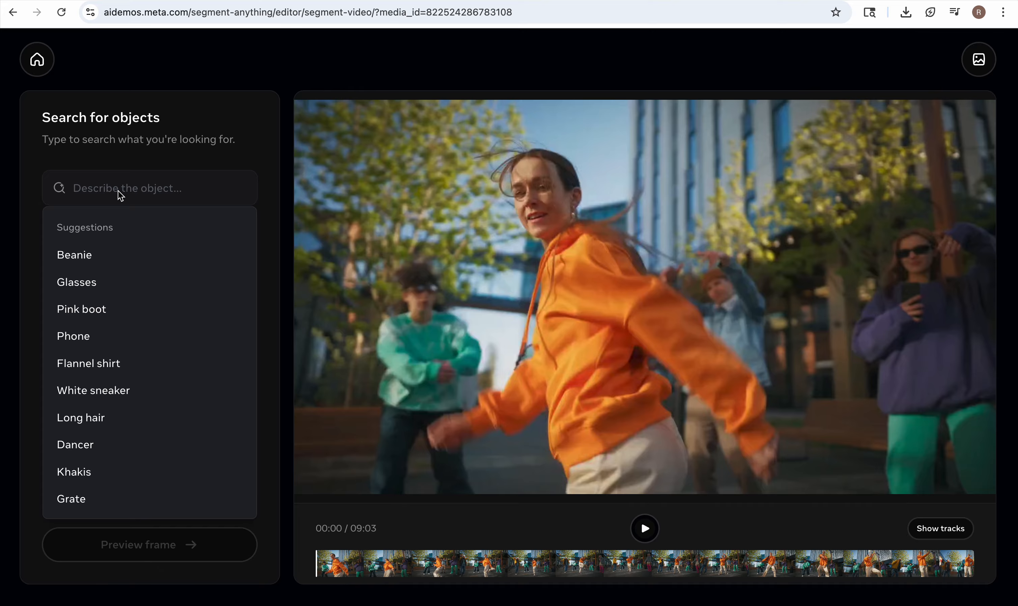
text(orange shirt)
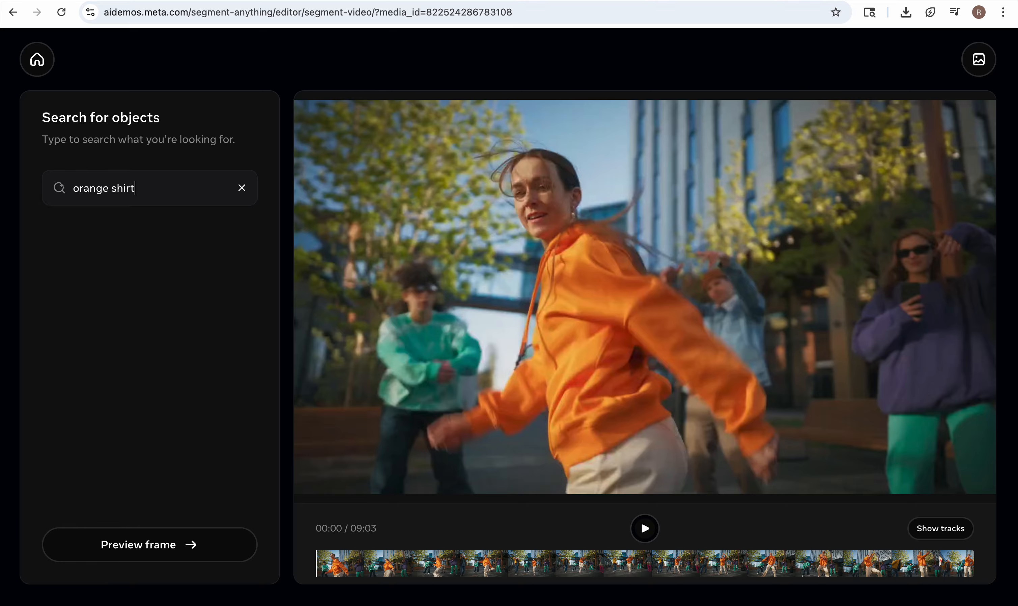
key(Return)
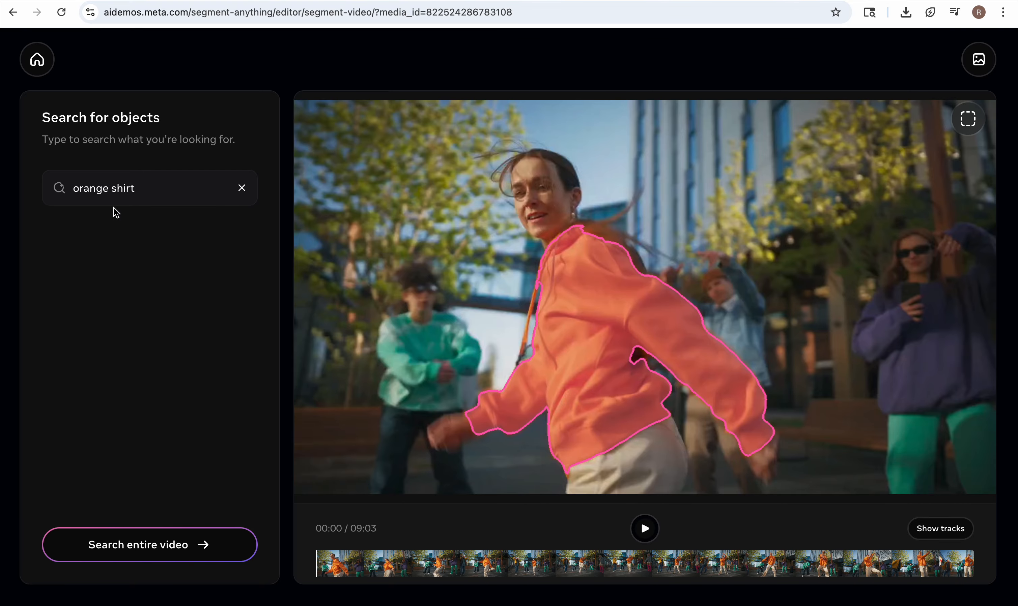
click(123, 541)
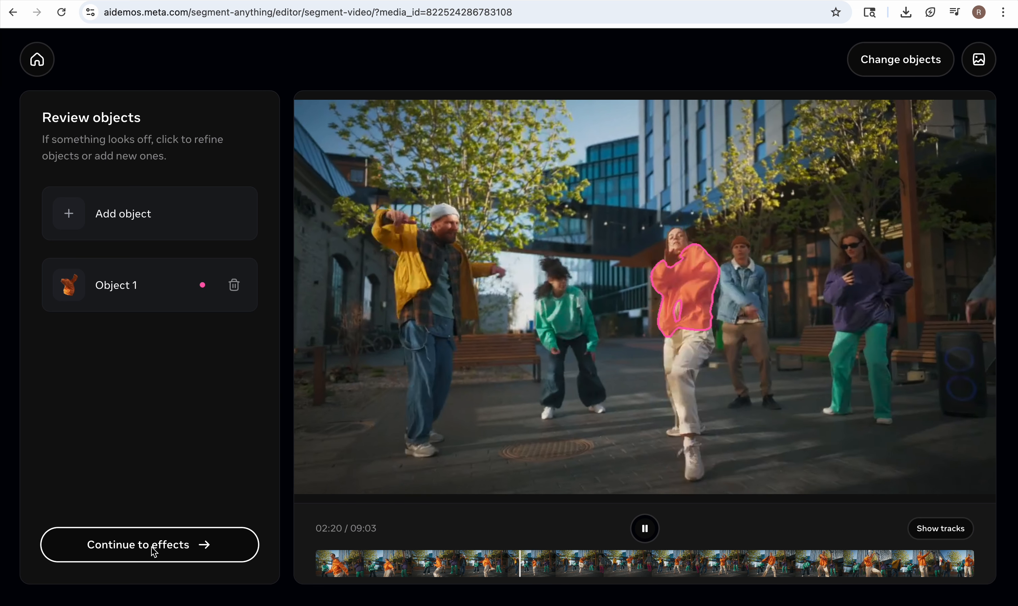
Continue to the effects stage and add a Color fill effect to the segmented shirt.
click(152, 549)
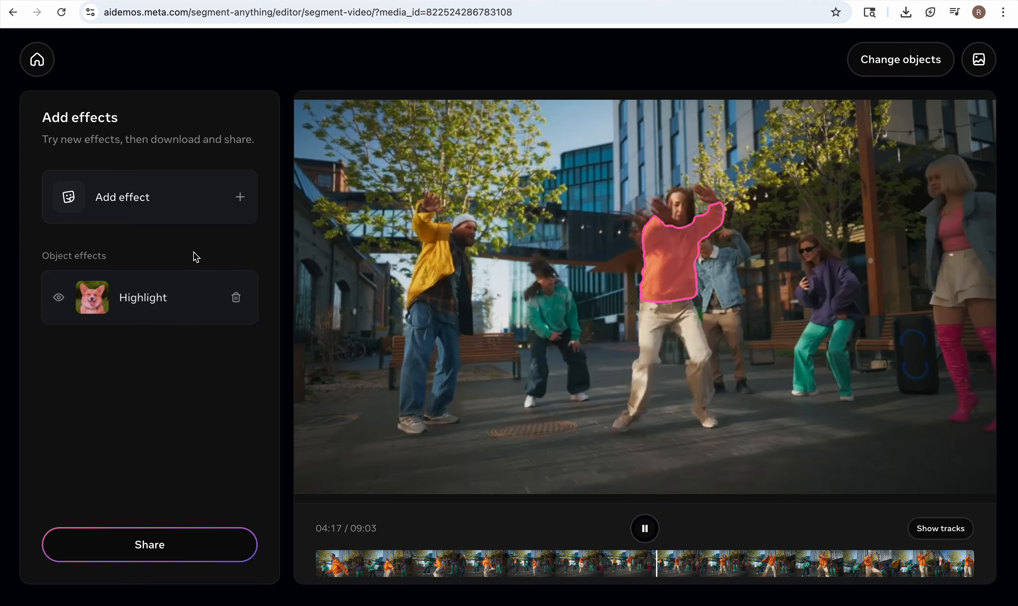
click(244, 202)
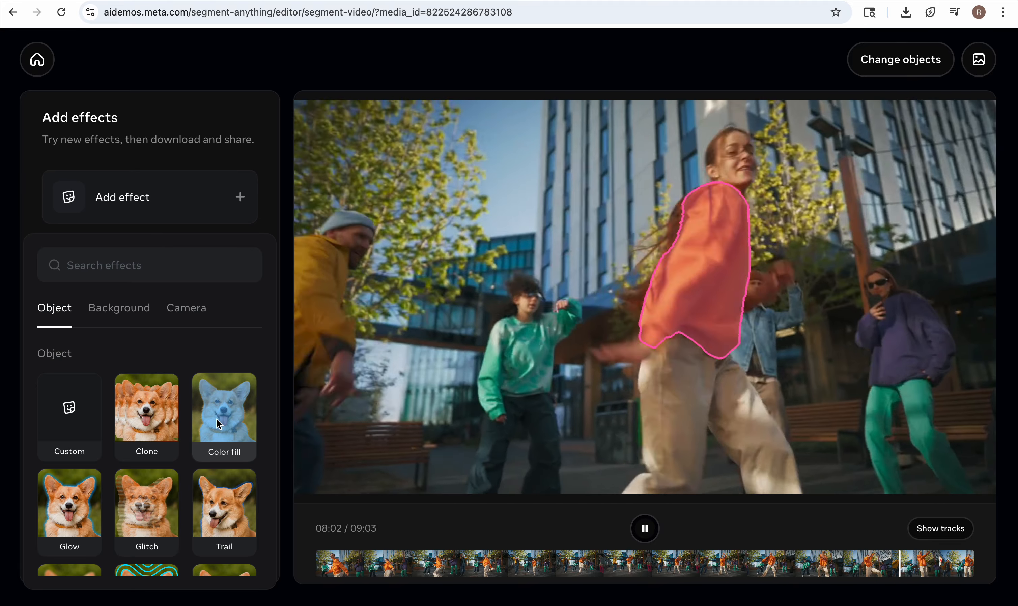
click(216, 419)
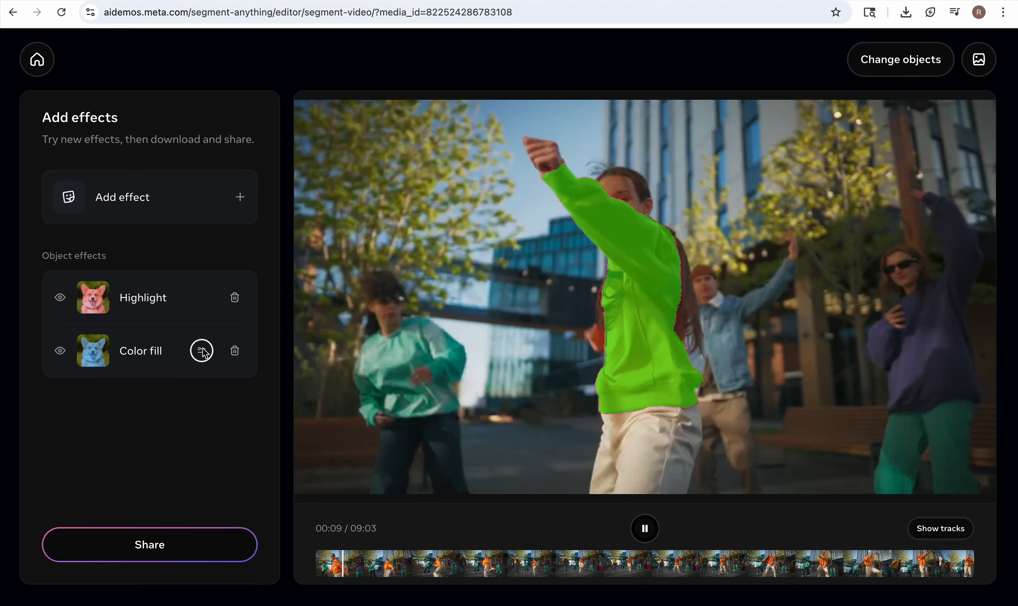
Try red #FF2E00 as the color of the shirt's Color fill effect.
click(202, 351)
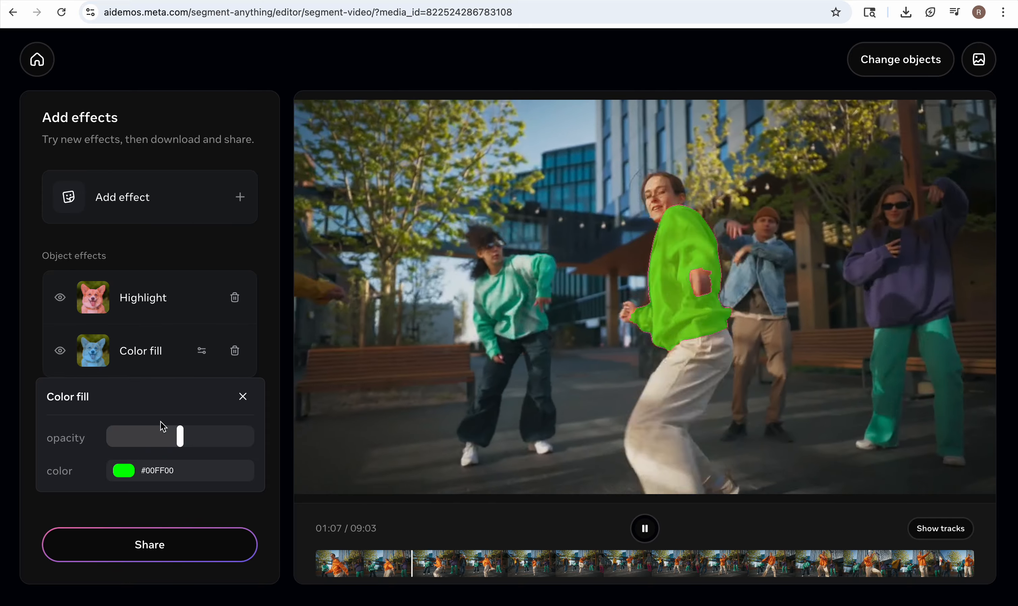
click(152, 479)
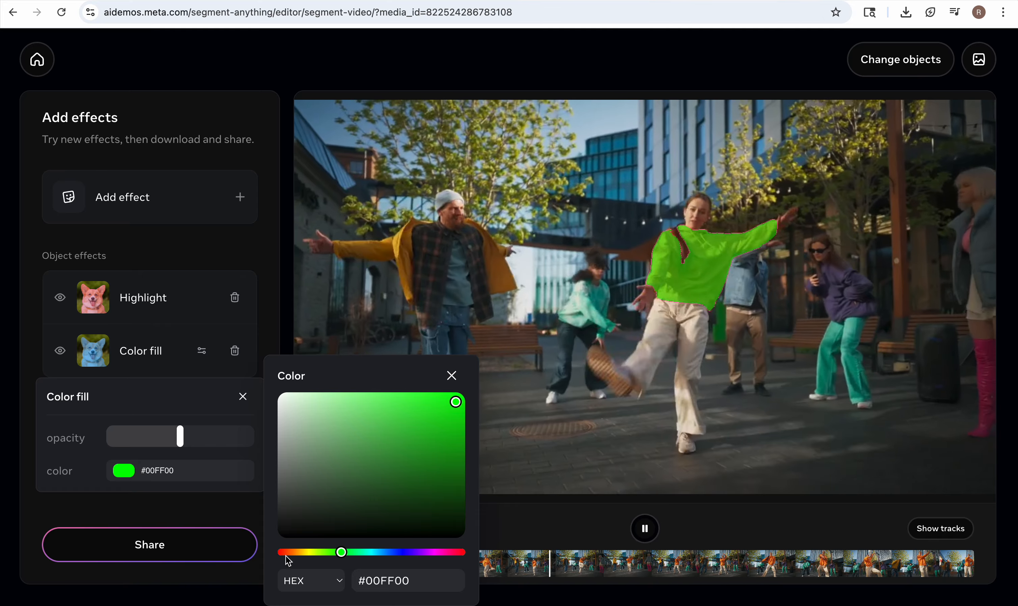
click(287, 553)
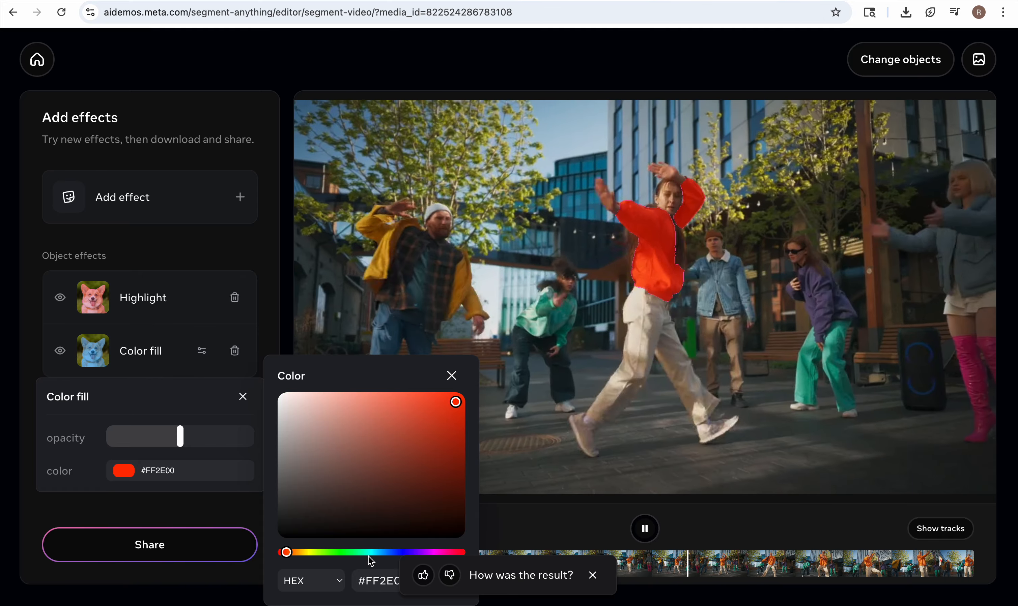
click(174, 467)
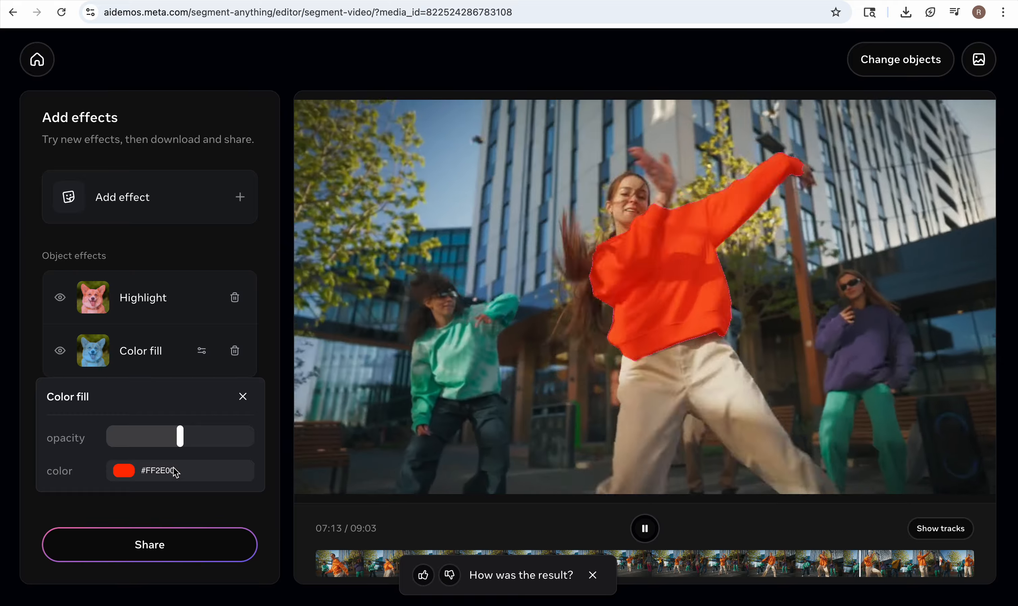
click(175, 469)
click(401, 551)
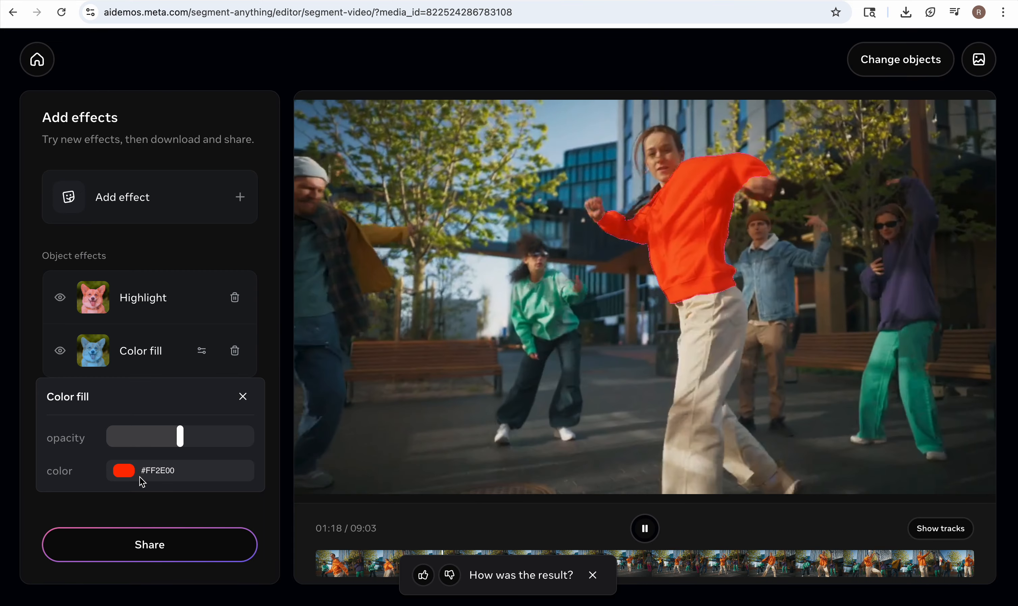
Set the shirt's Color fill to blue #1400FF and remove the Highlight effect.
click(134, 476)
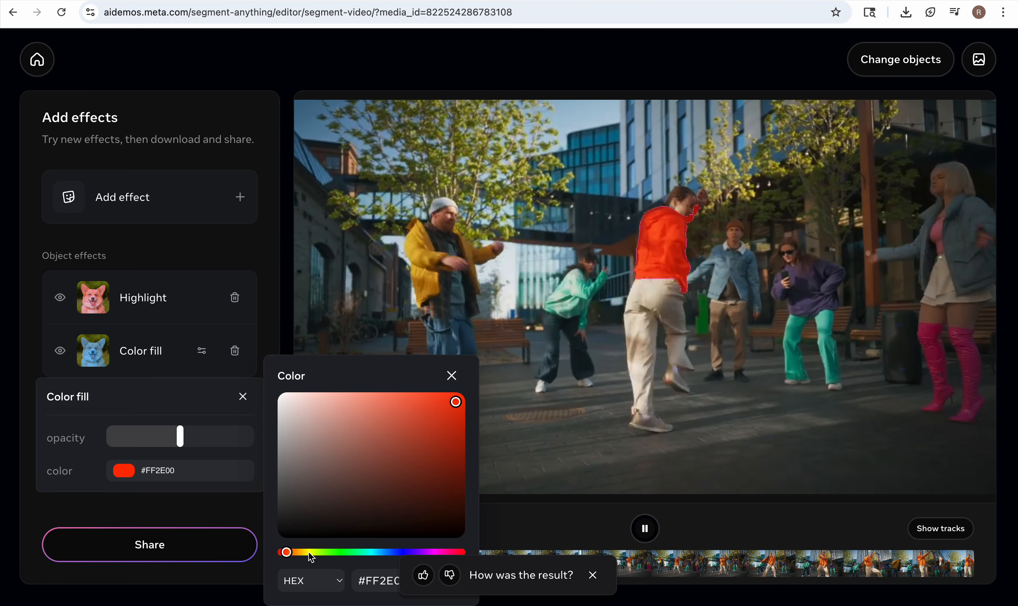
drag(289, 554, 404, 553)
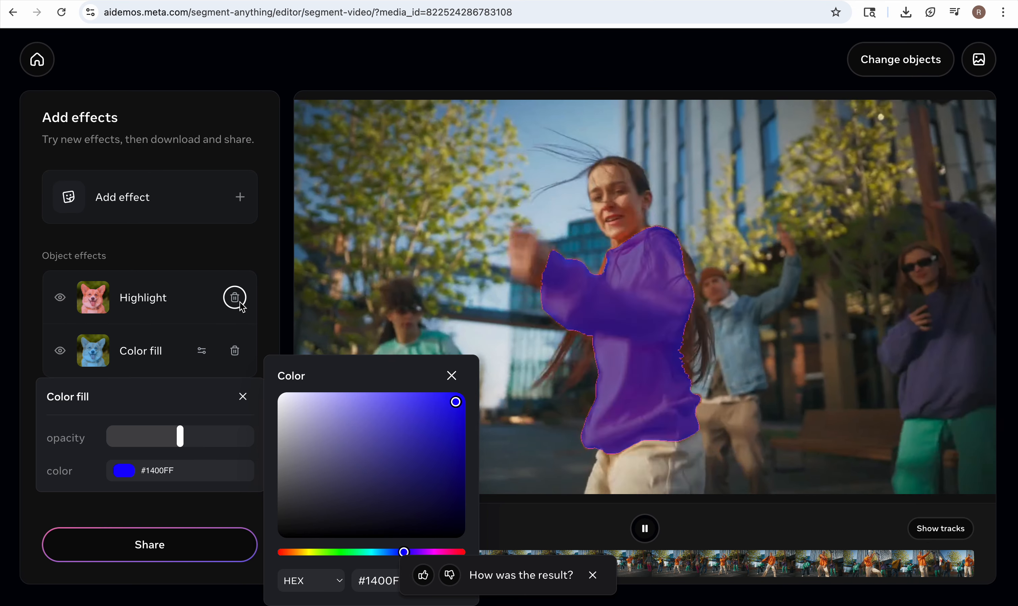
click(241, 305)
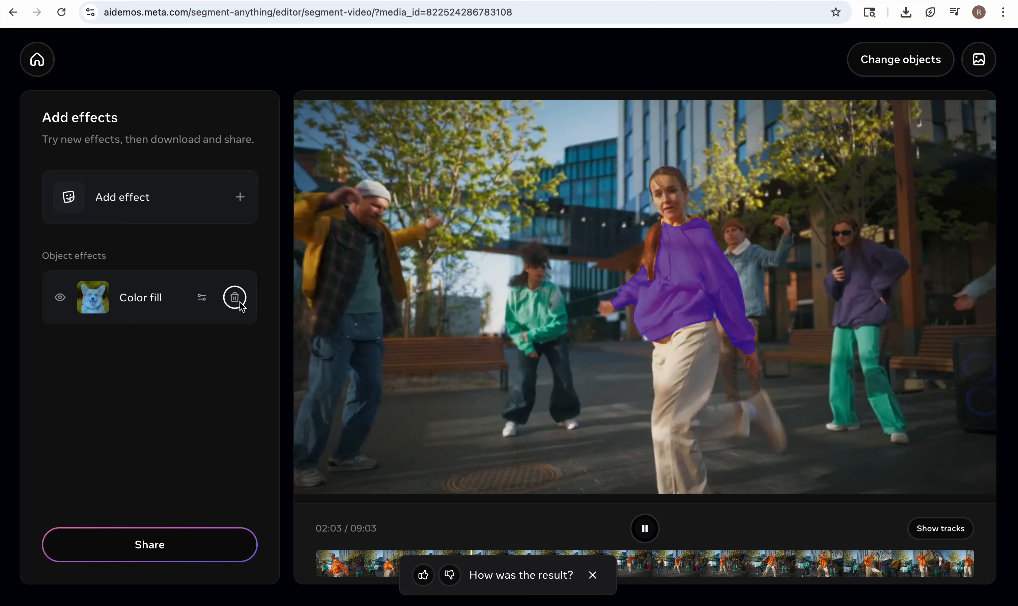
Add a Blur effect to the shirt and review the sharing options for the edited video.
click(242, 198)
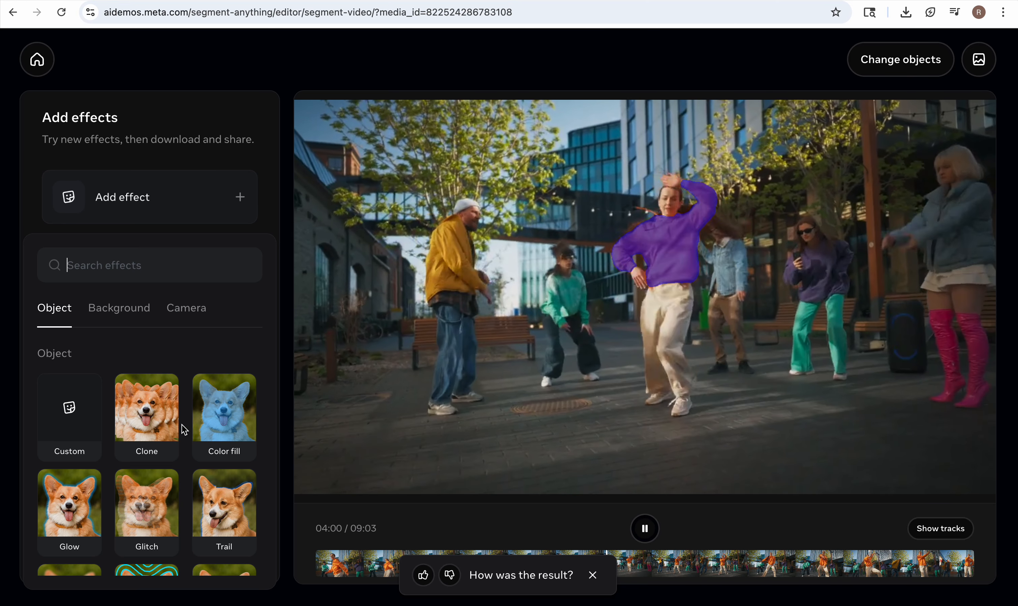
scroll(181, 425, down, 3)
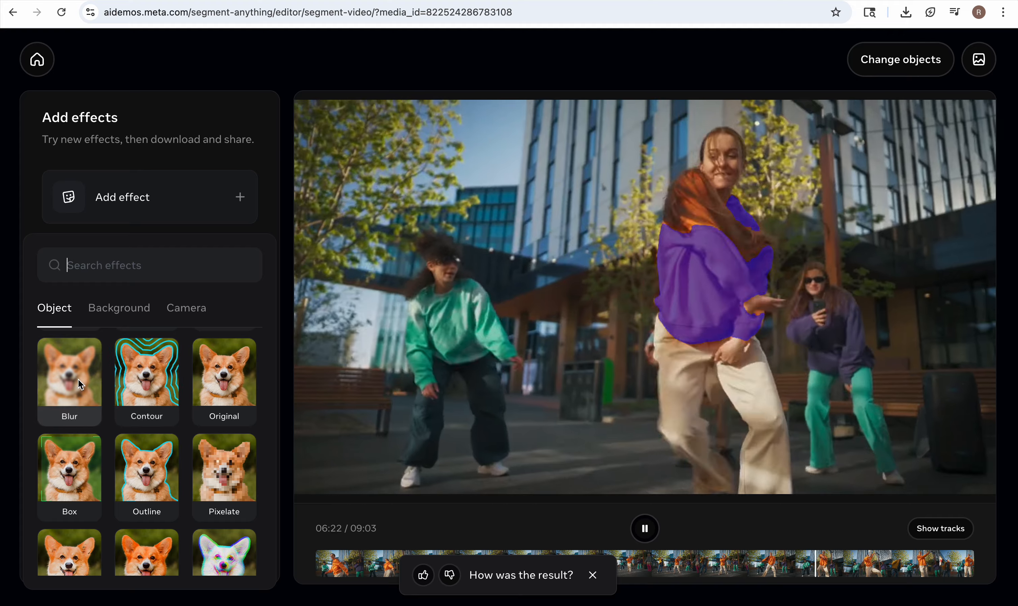
click(76, 379)
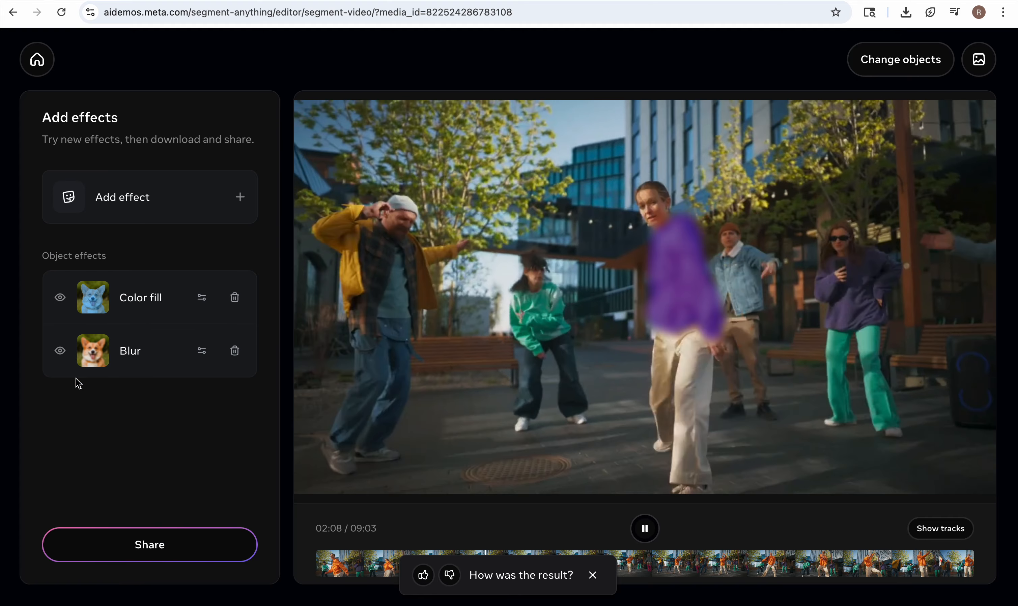
click(143, 546)
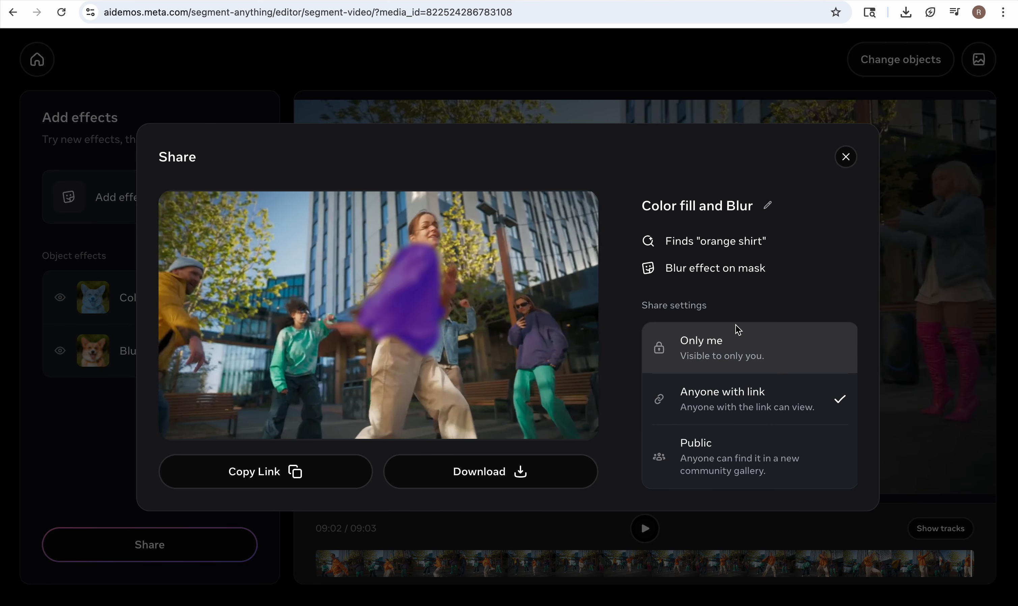
click(844, 162)
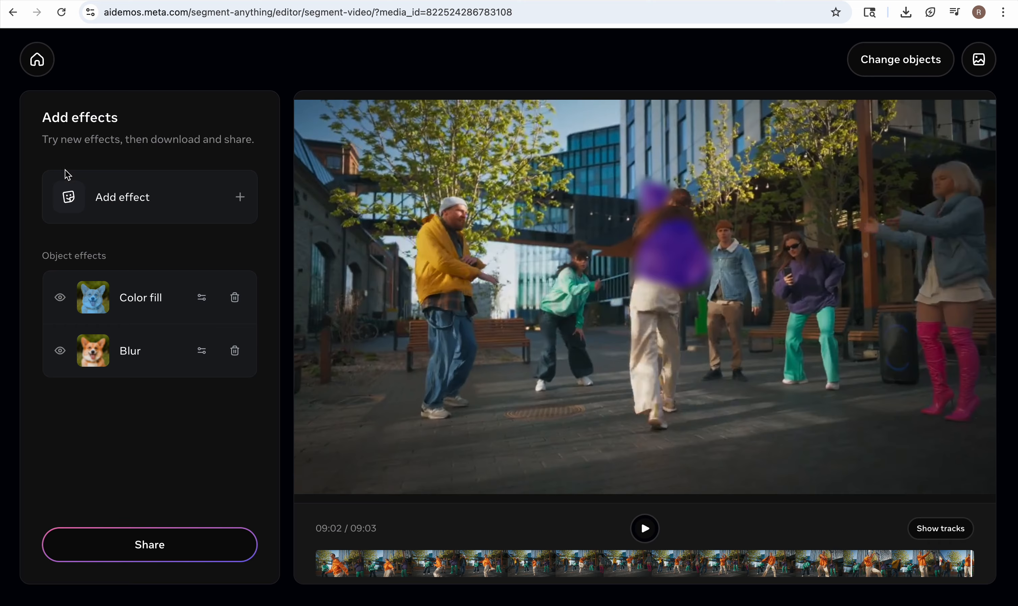
Return to the playground and start an image cutout with the sample image of animals drinking at a watering hole.
click(32, 68)
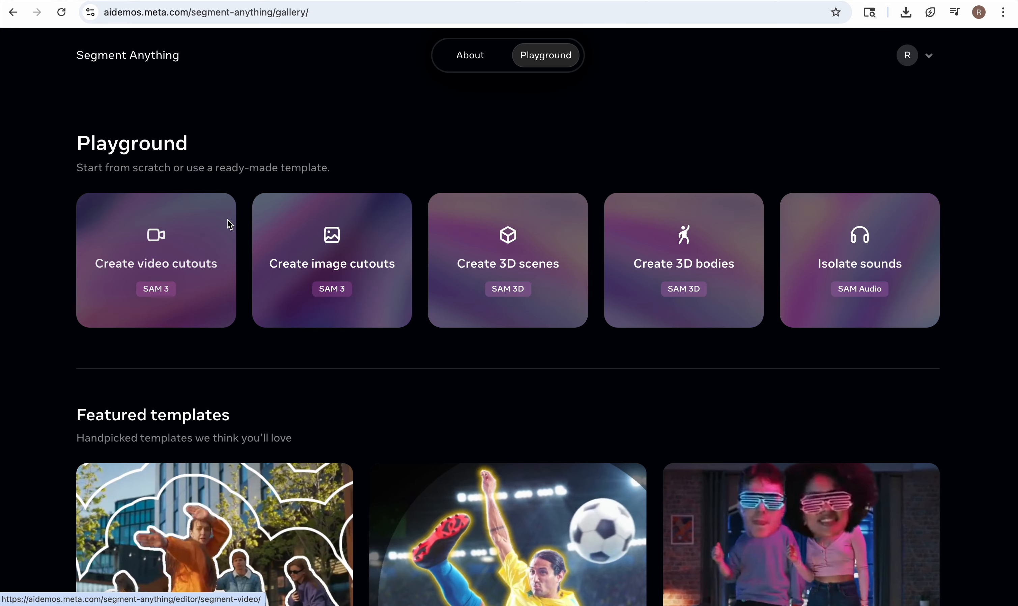
click(331, 273)
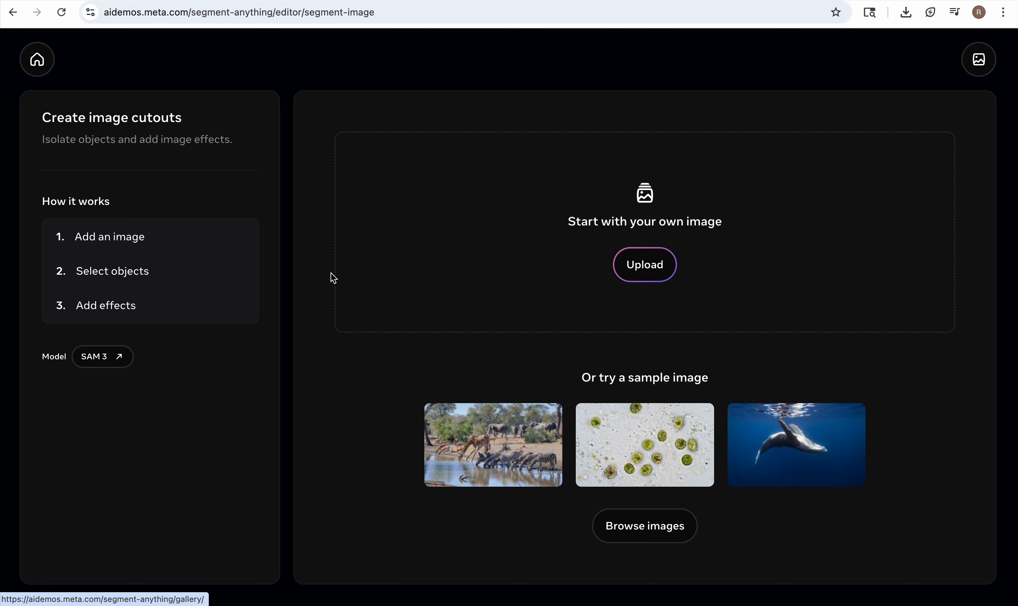
click(466, 449)
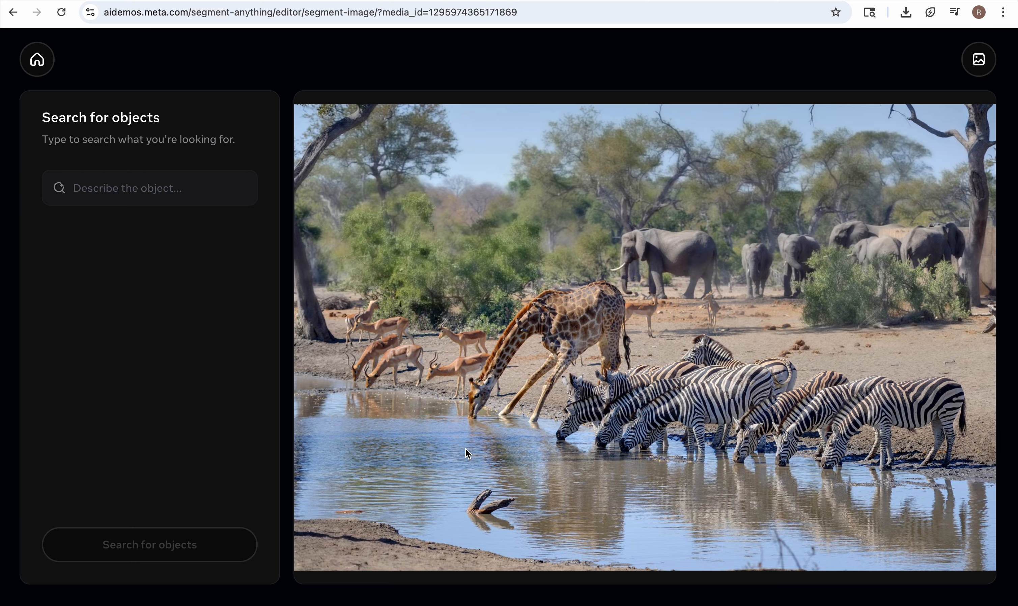
Segment the objects matching "elephants" in the watering hole image.
click(122, 189)
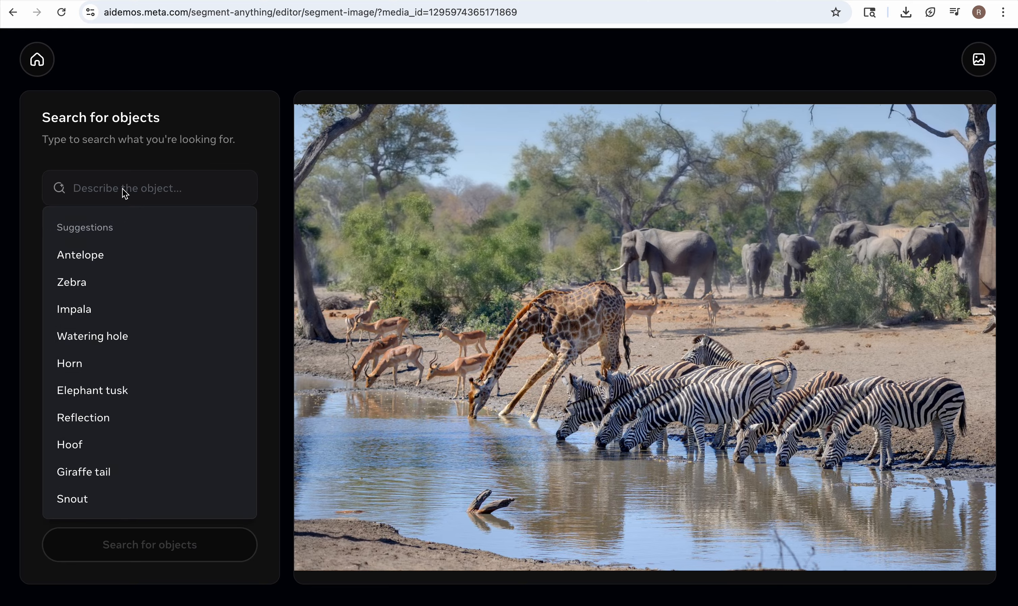
text(el)
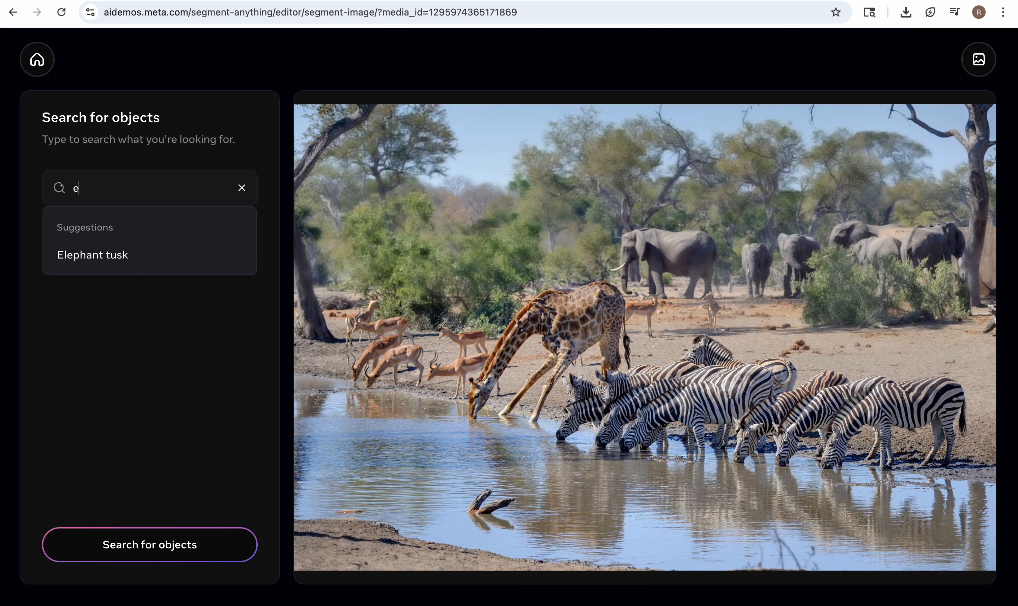
text(ephants)
key(Return)
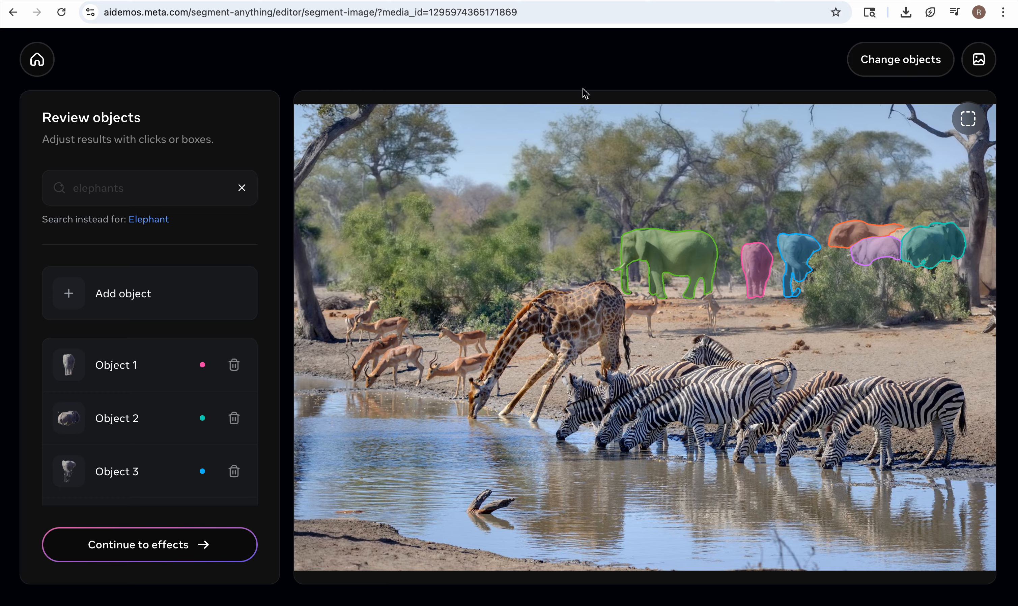
Continue to the effects stage and add a Color fill effect to the segmented elephants.
click(161, 553)
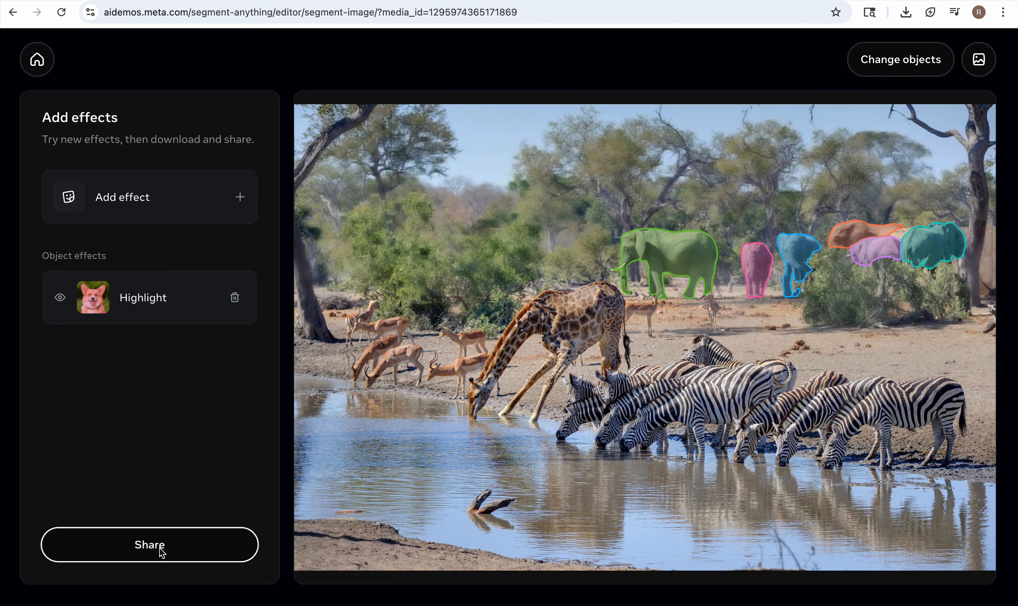
click(241, 200)
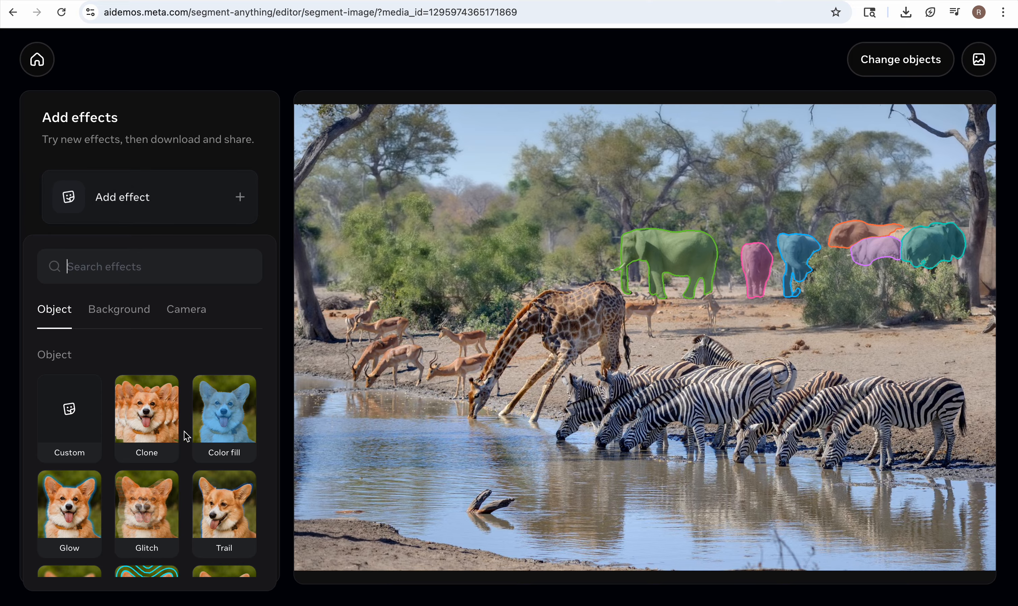
scroll(184, 431, down, 1)
click(215, 365)
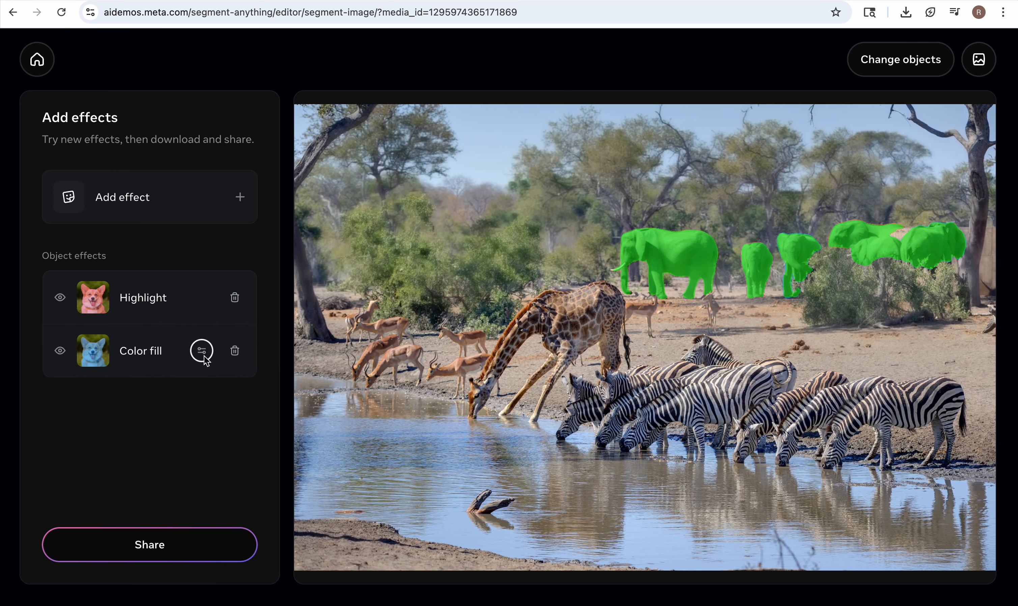
Set the elephants' Color fill to blue #001AFF and remove the Highlight effect.
click(202, 351)
click(159, 471)
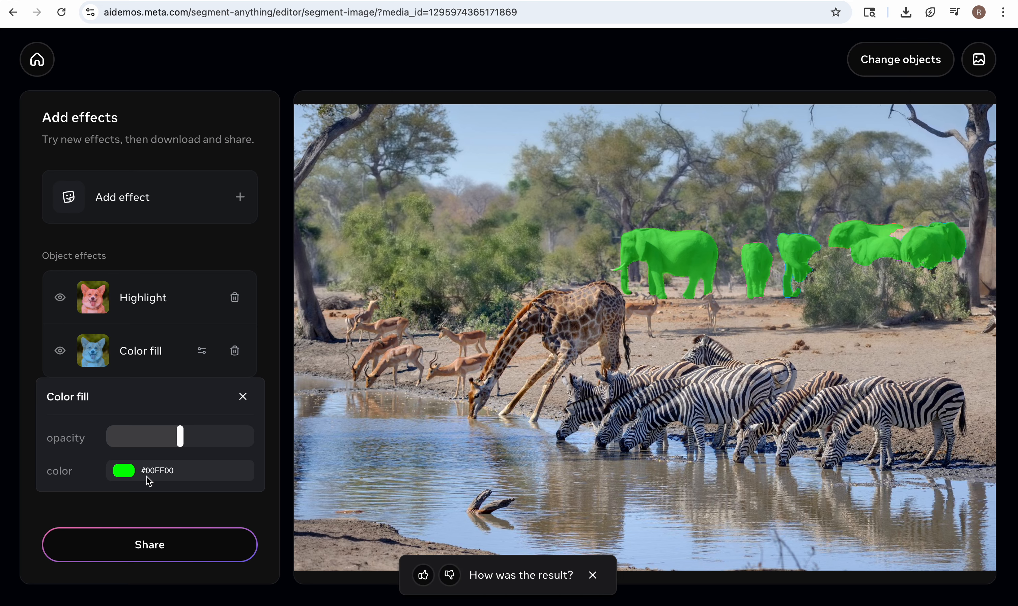
click(132, 474)
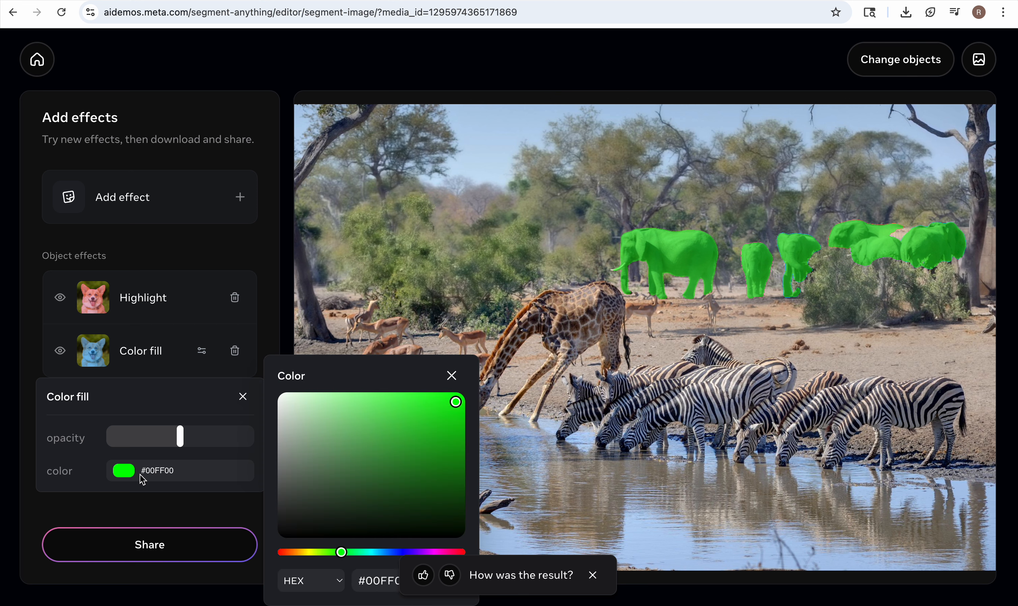
drag(342, 554, 401, 558)
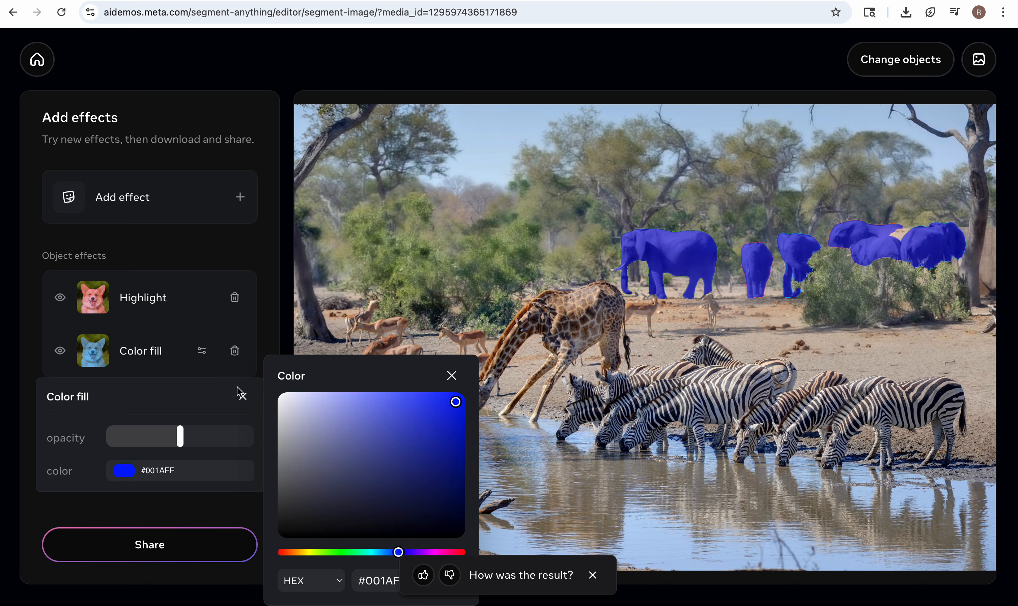
click(240, 299)
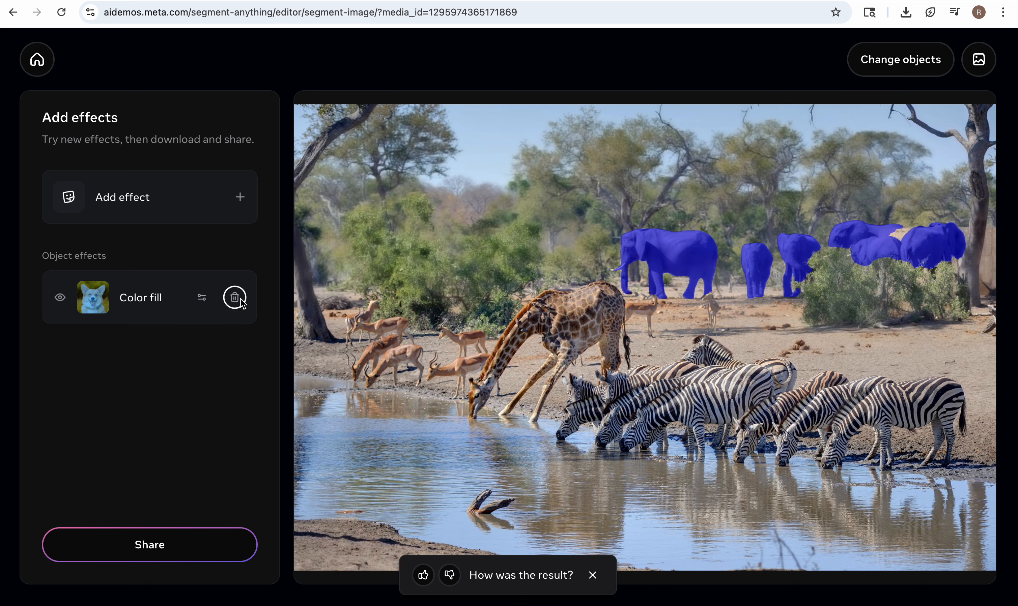
Add a Clone effect to the segmented elephants and review the sharing options for the result.
click(242, 199)
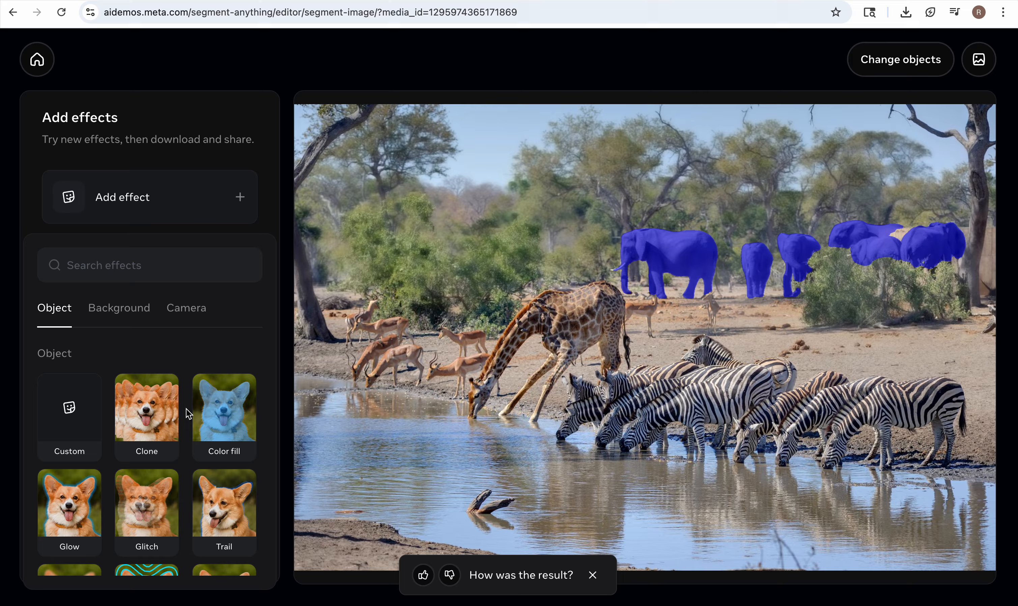
scroll(186, 410, down, 1)
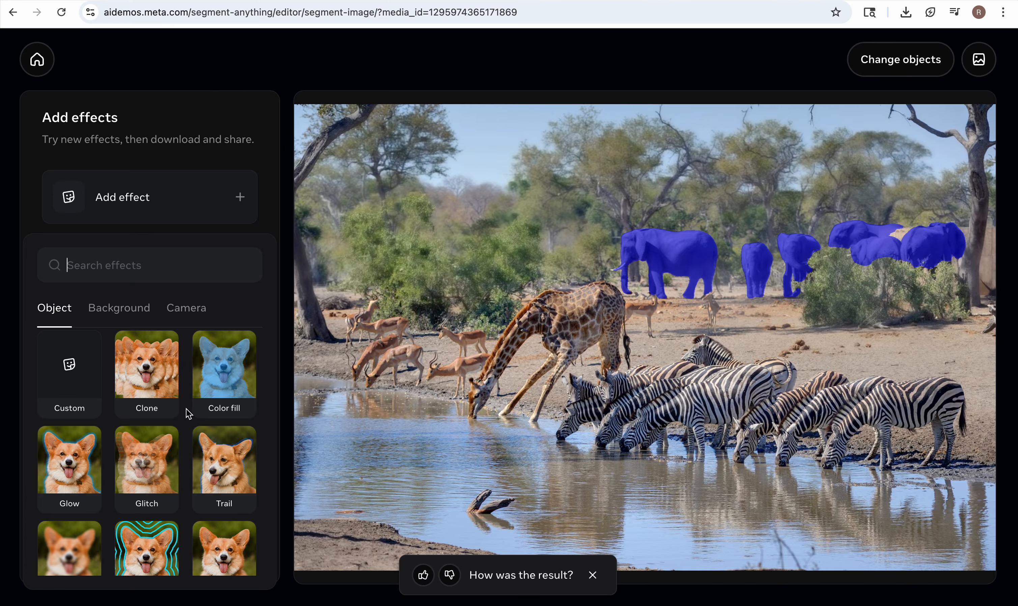
click(149, 376)
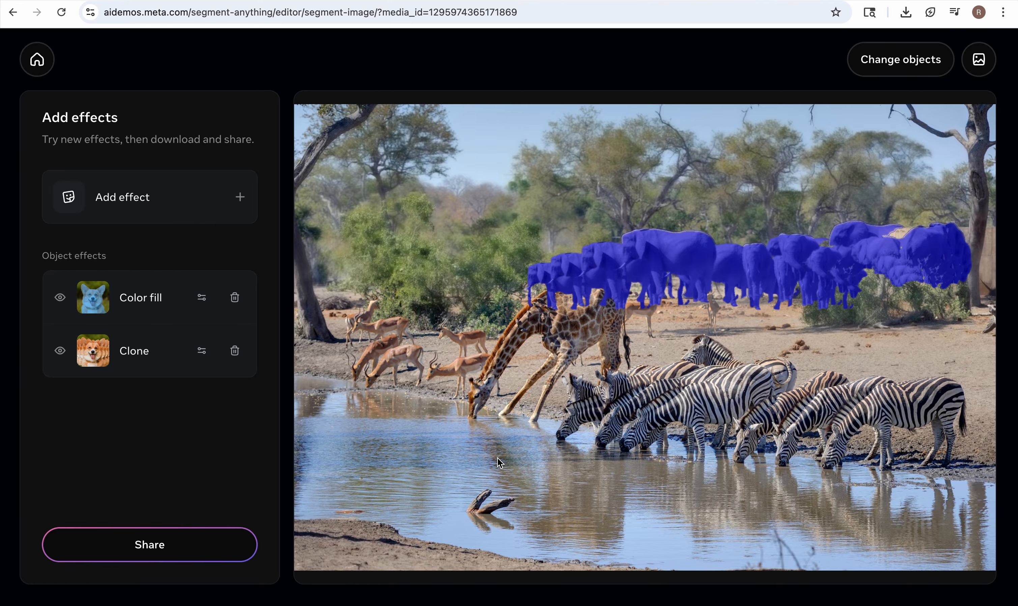
click(148, 547)
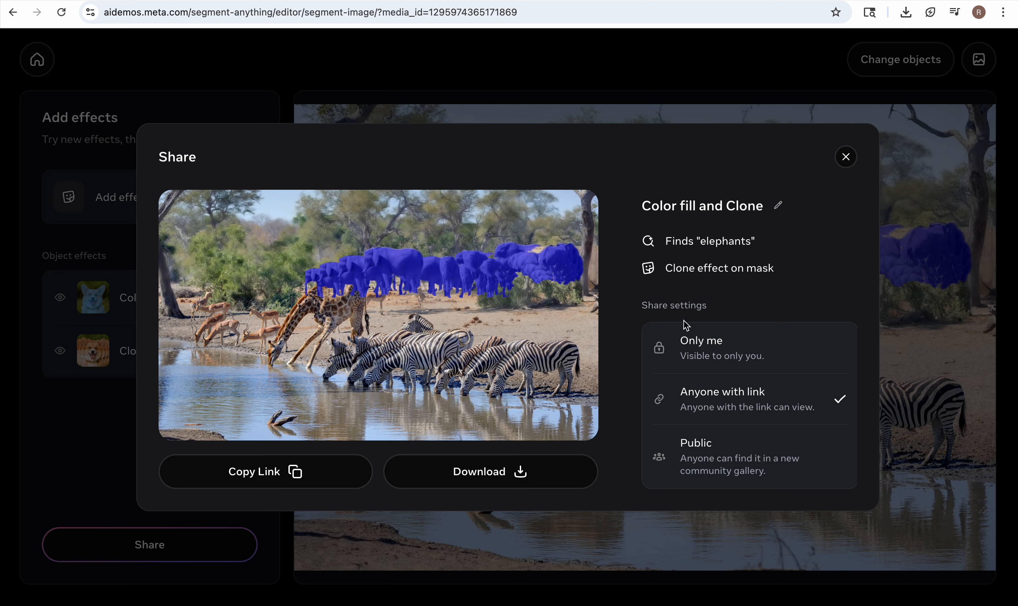
click(845, 157)
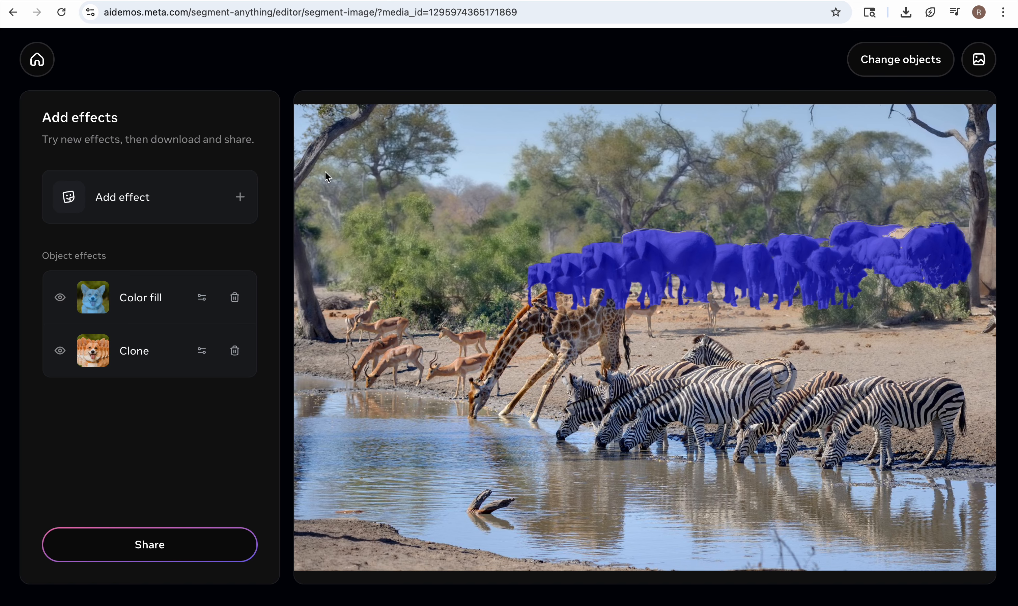
Return to the playground and start a 3D scene from the uploaded image ujjayanta-palace-agartala-tripura.jpeg.
click(41, 59)
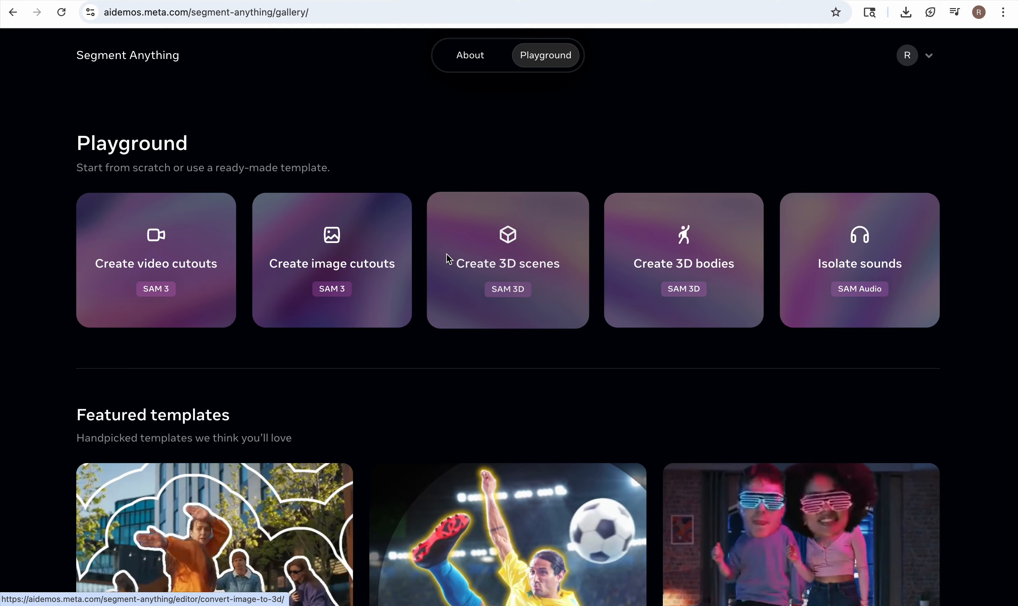
click(488, 270)
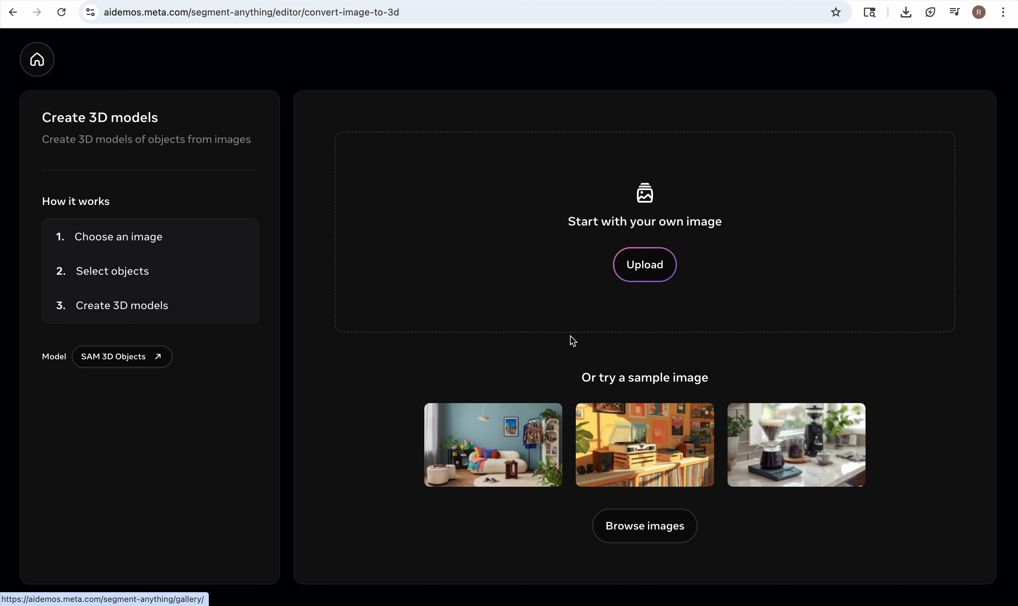
click(631, 274)
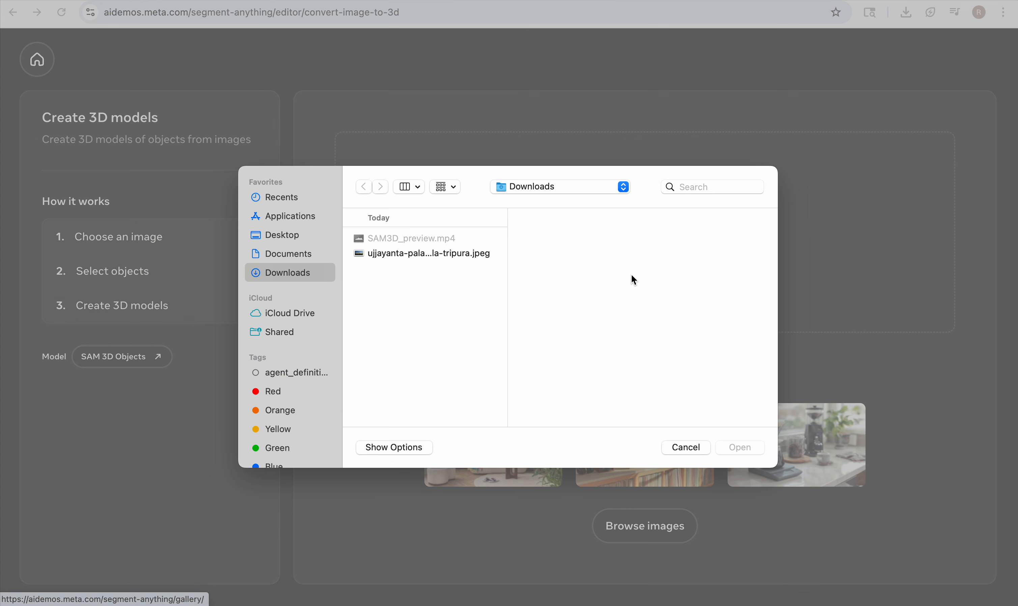
click(437, 256)
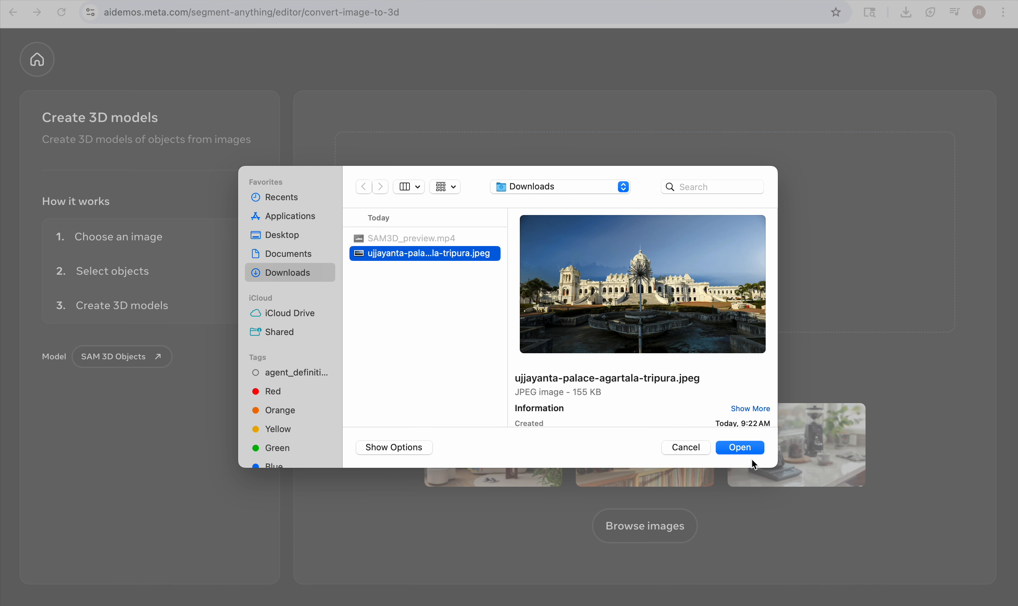
click(739, 448)
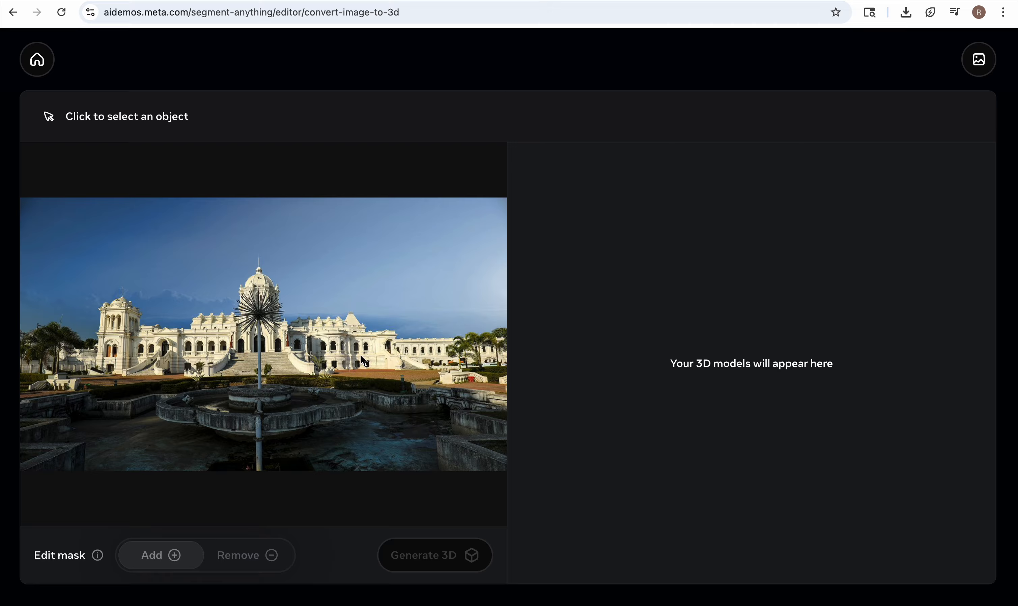
Extend the mask over the whole palace building, generate its 3D model, and rotate the model to inspect it.
click(113, 310)
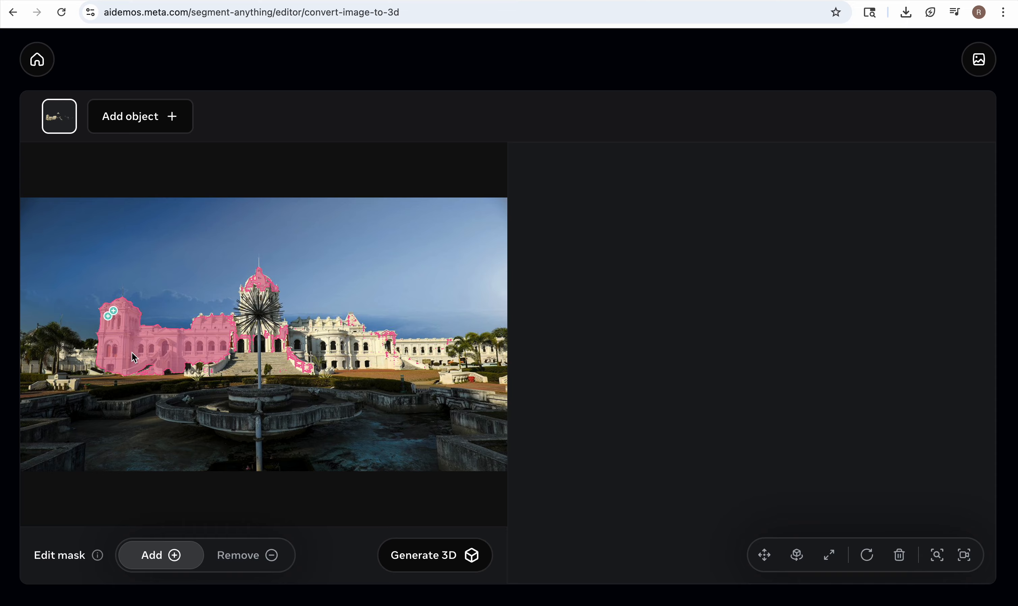
click(243, 350)
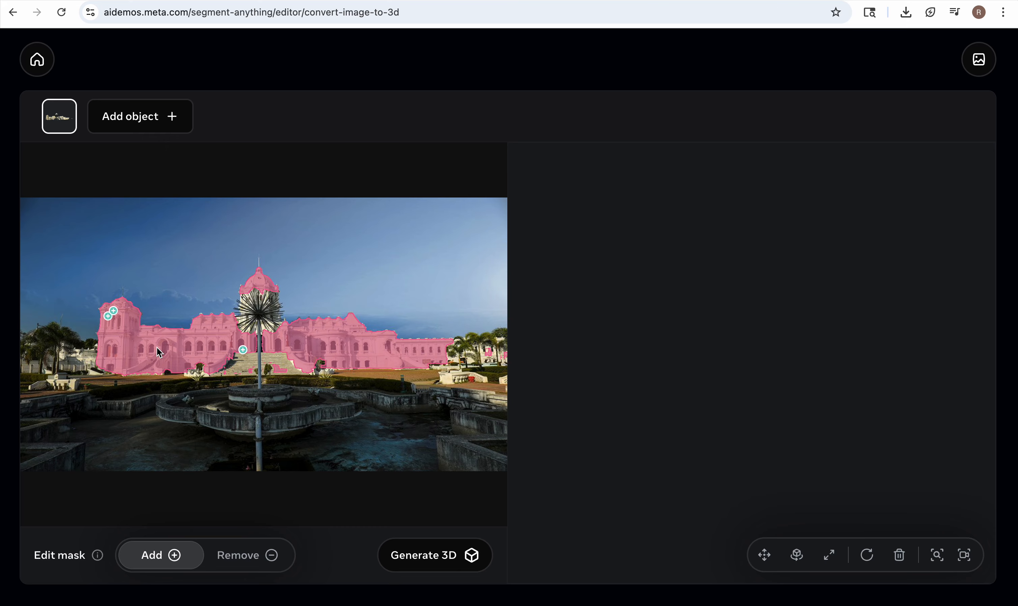
click(432, 553)
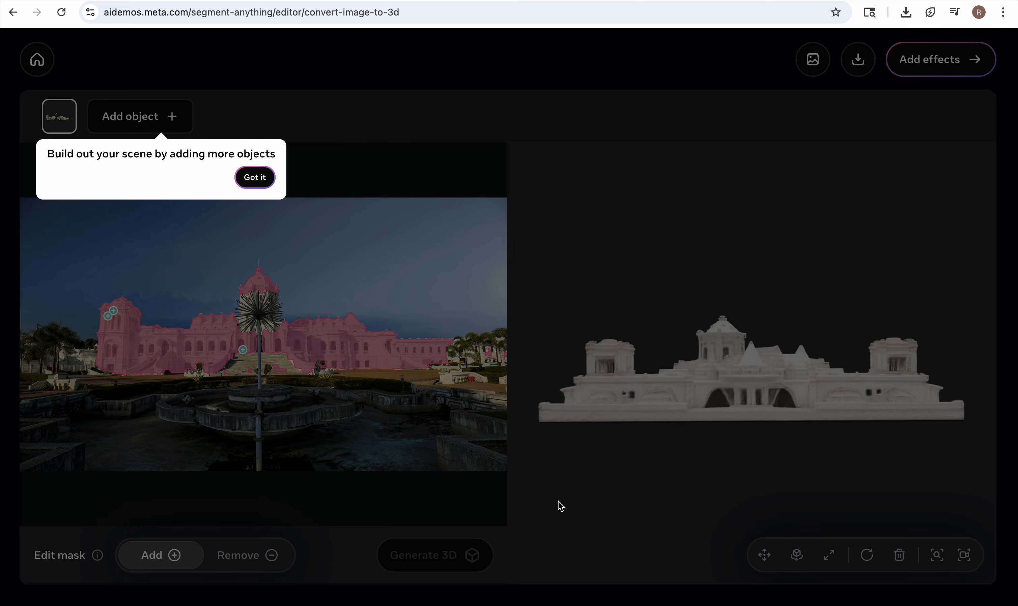
click(249, 177)
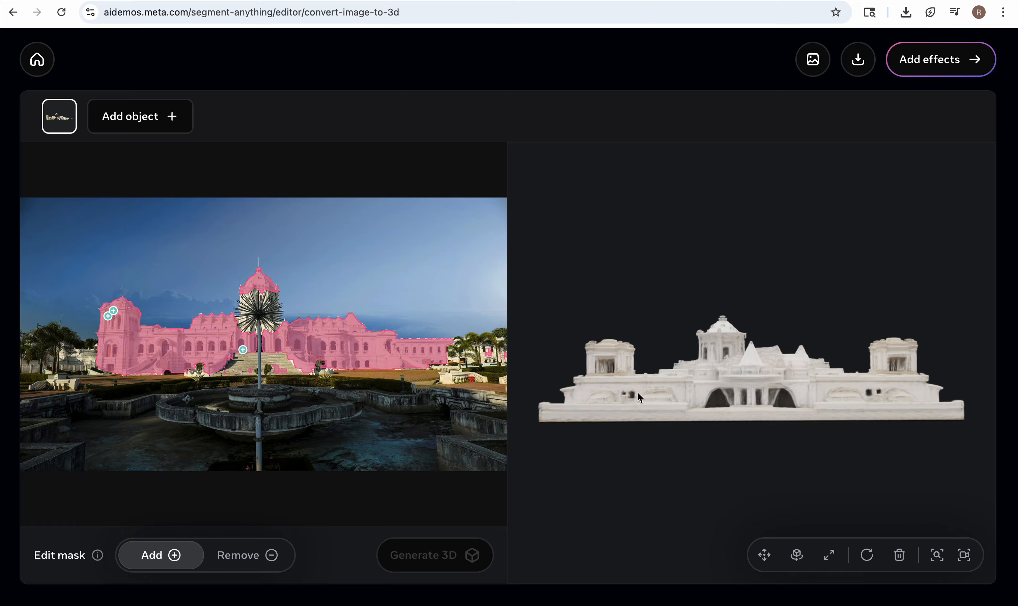
drag(639, 398, 838, 397)
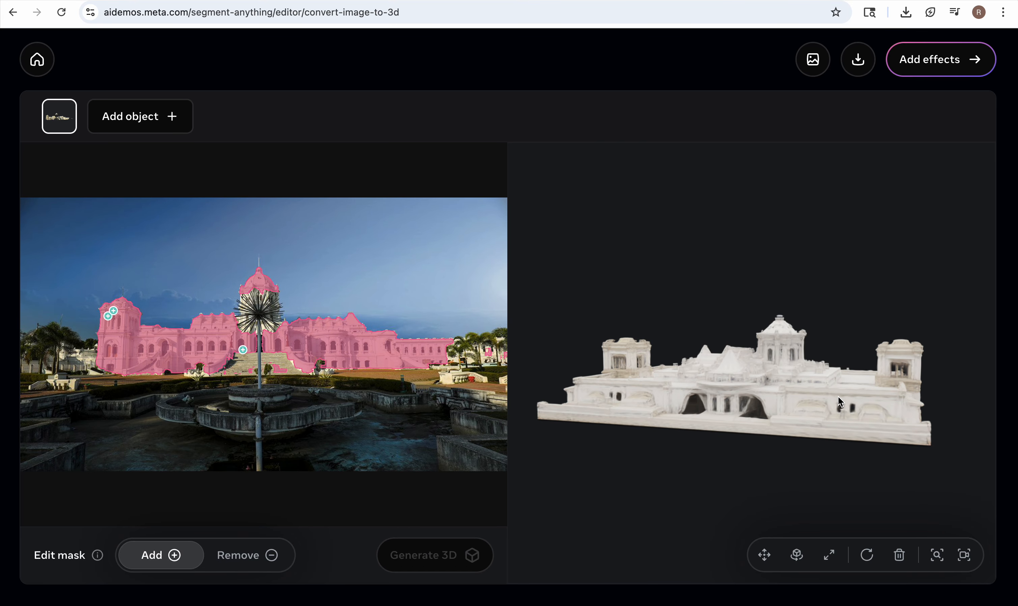
Continue to the effects stage for the palace model and look over the available environment effects.
click(940, 73)
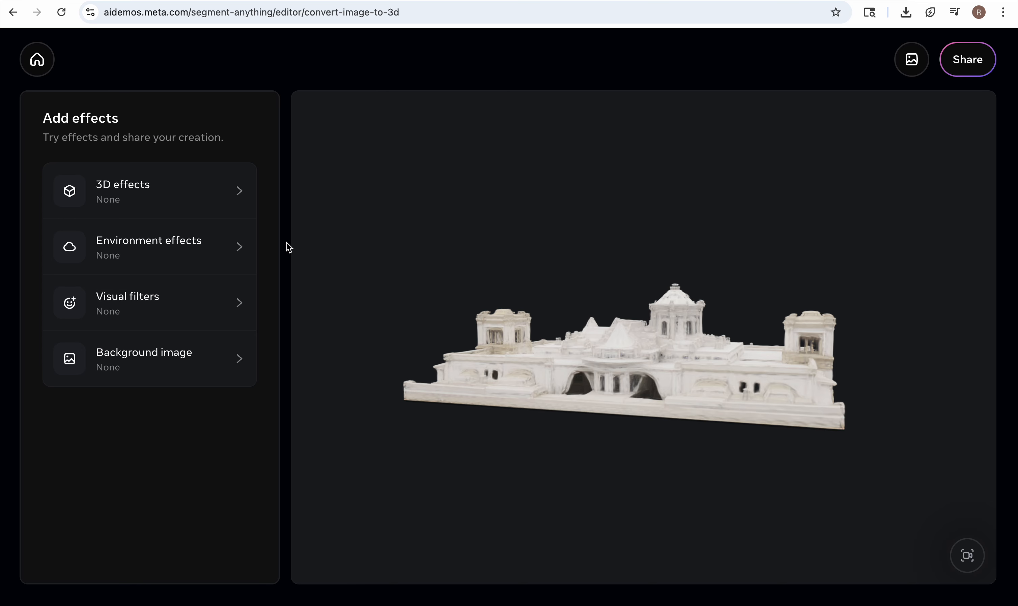
click(244, 246)
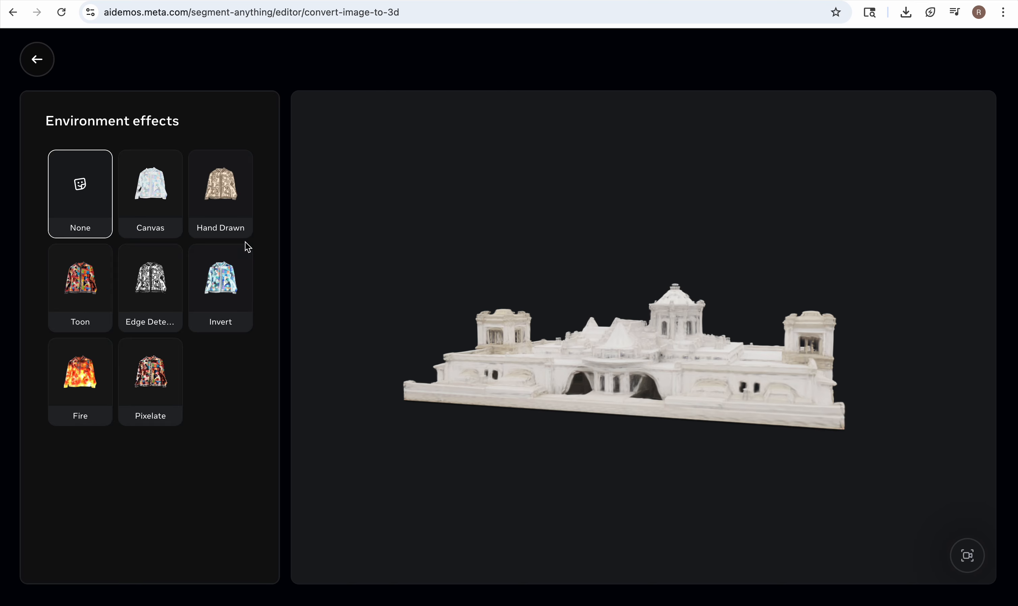
click(37, 59)
Try the Snow, Fireflies and Dust visual filters on the palace model, and settle on Fireflies.
click(219, 296)
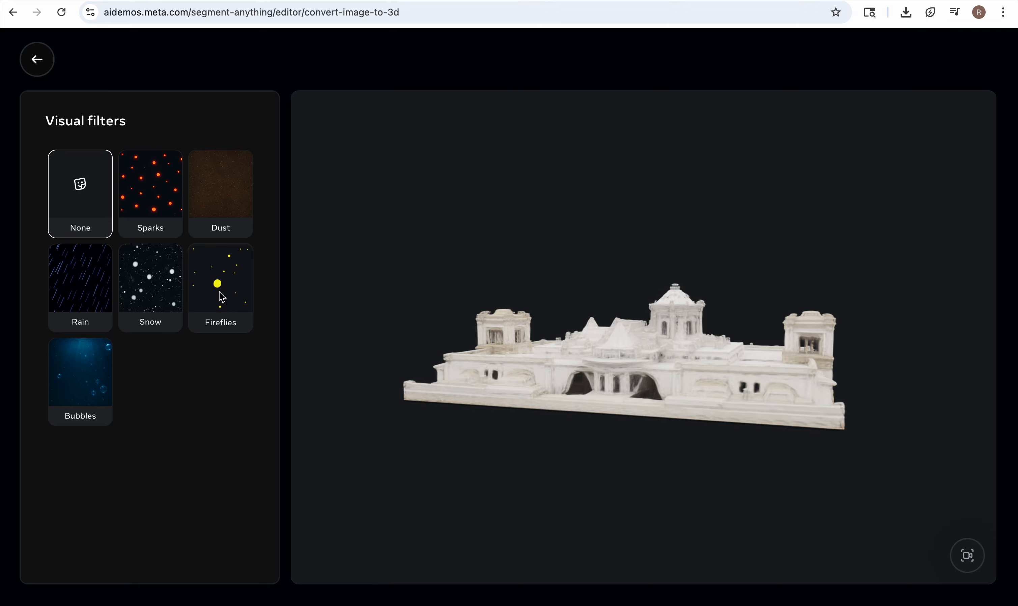
click(157, 296)
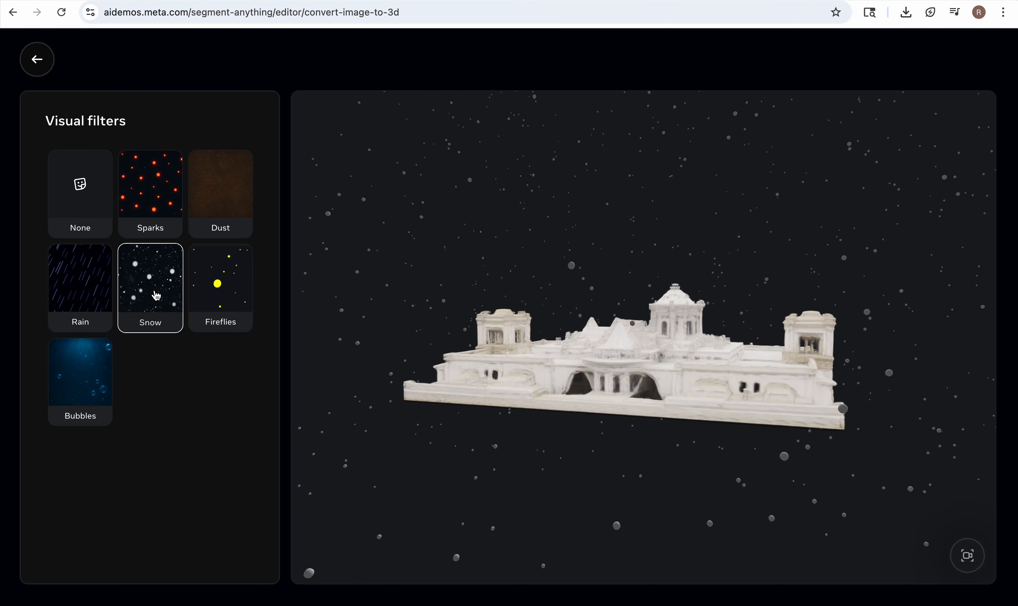
click(227, 302)
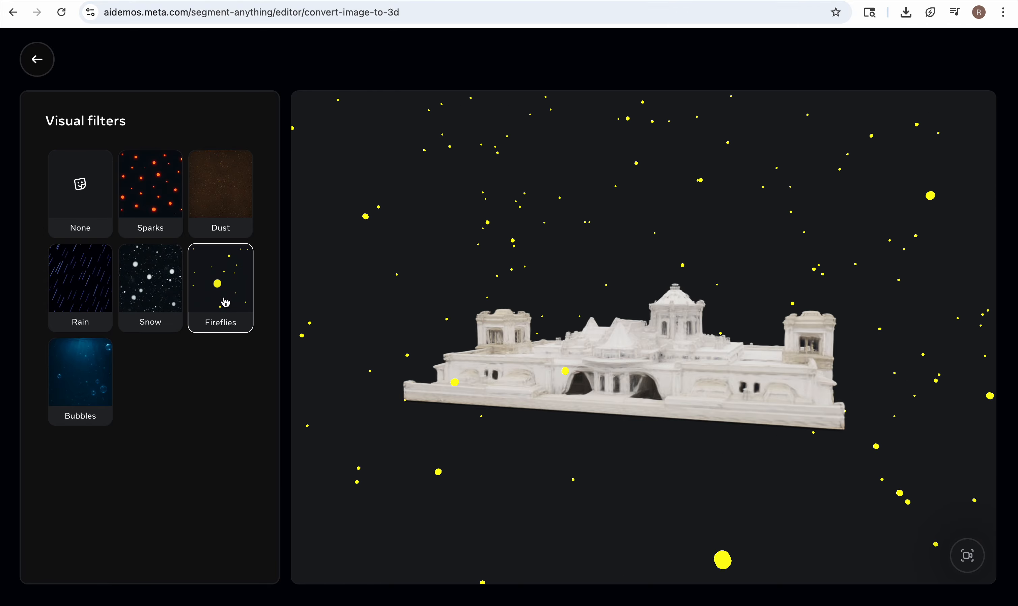
click(208, 206)
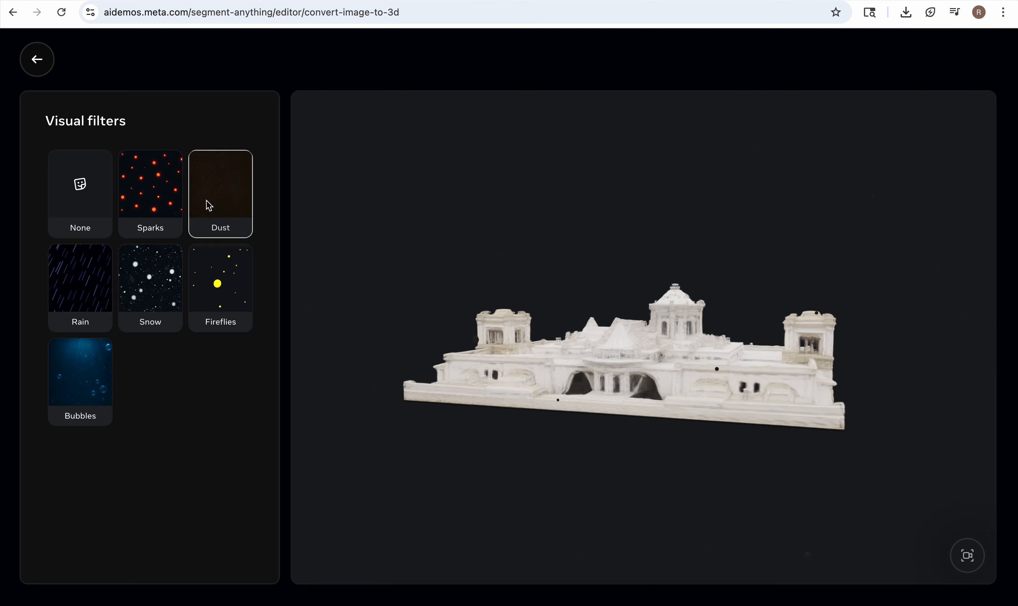
click(213, 294)
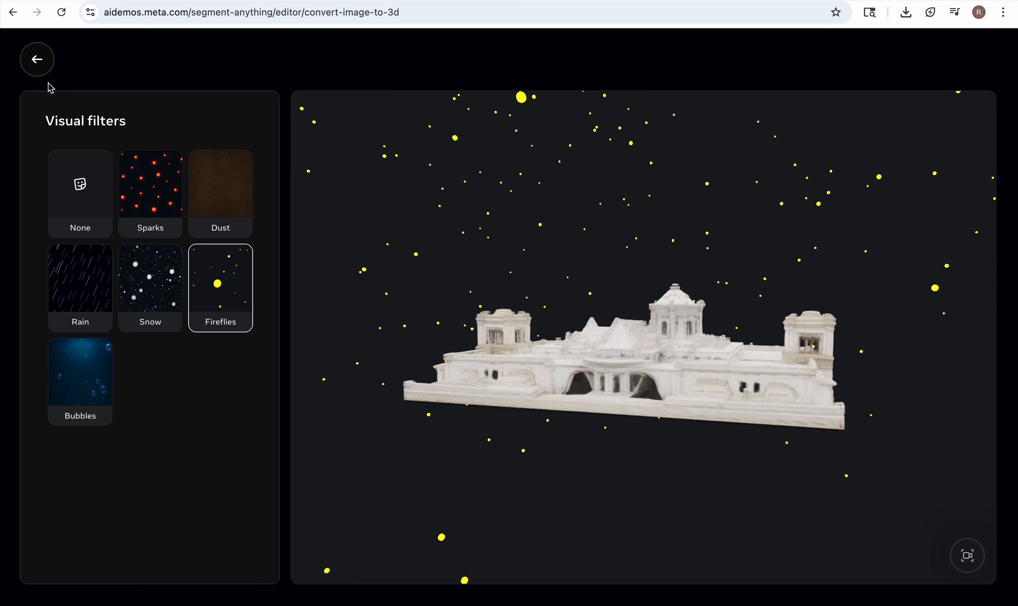
click(37, 62)
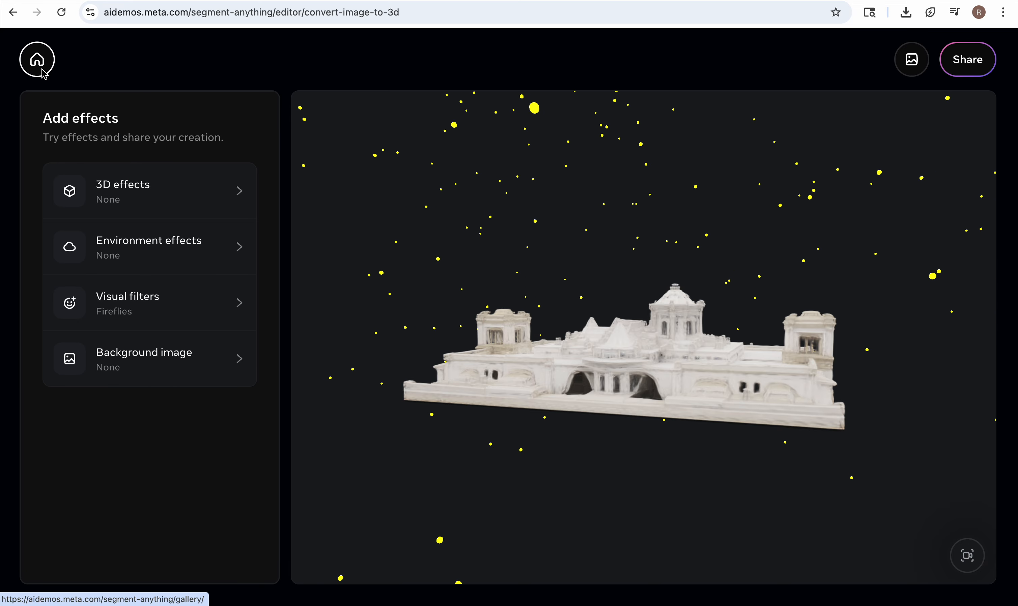
Return to the playground, start a 3D body from the sample image of the football player, and select him for 3D generation.
click(41, 70)
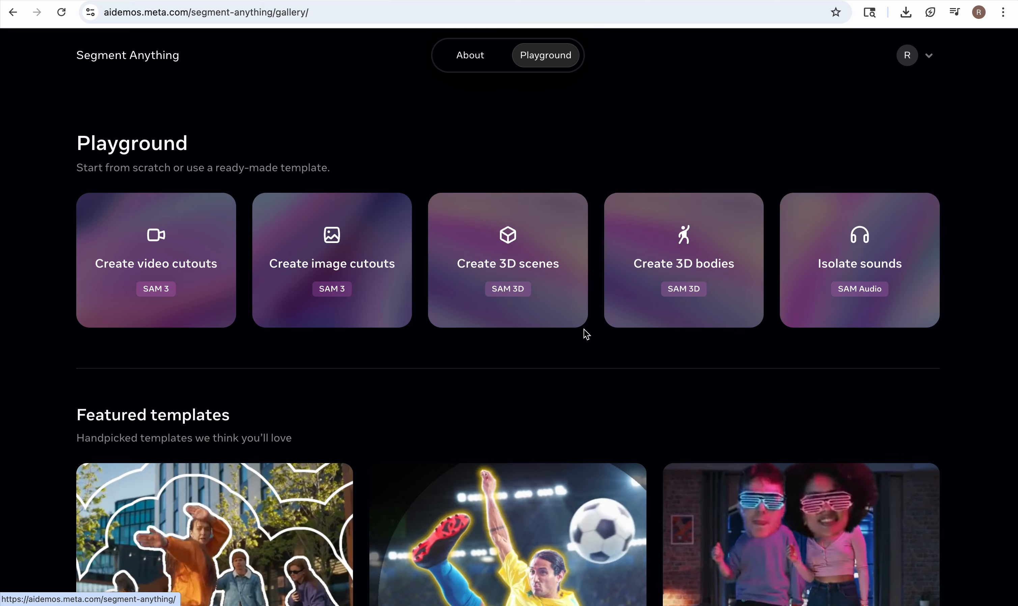
click(652, 311)
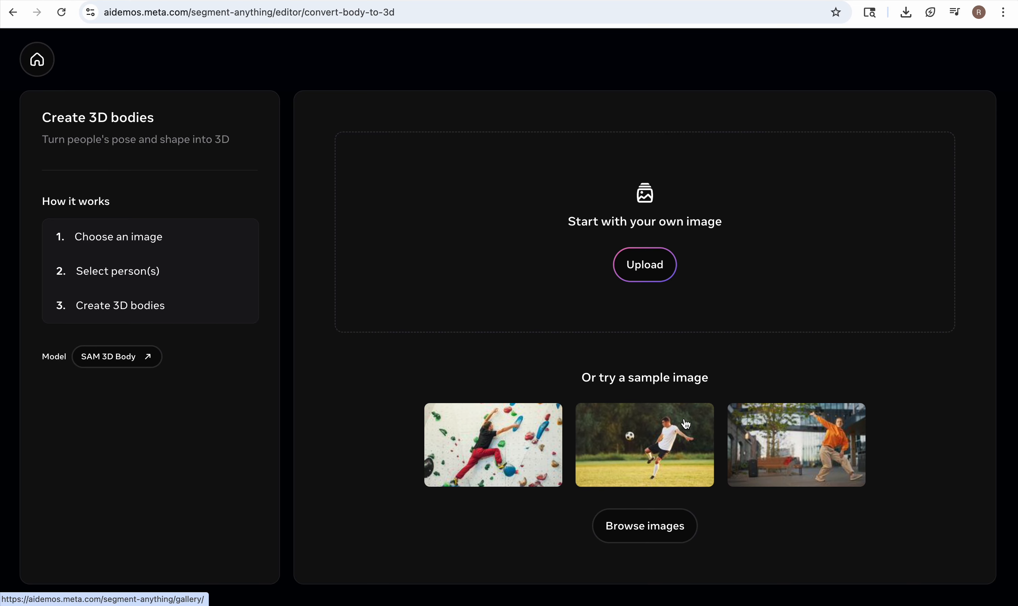
click(659, 439)
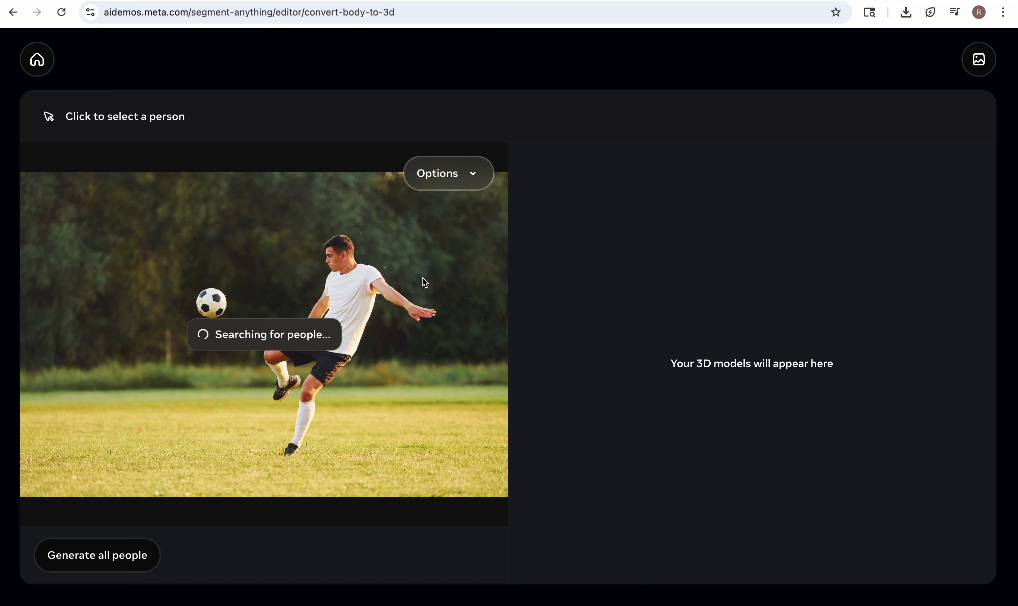
click(345, 256)
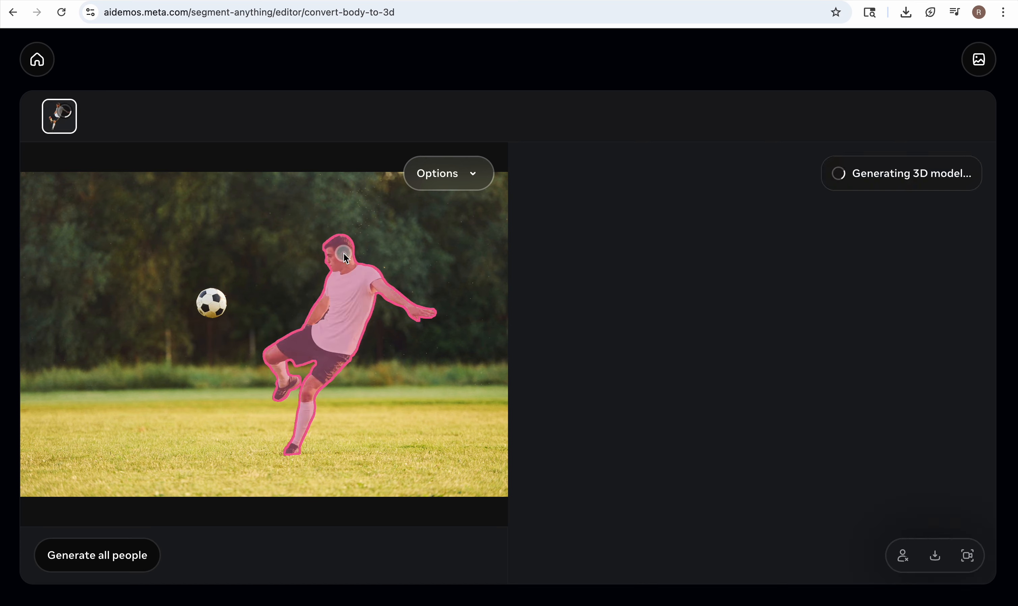